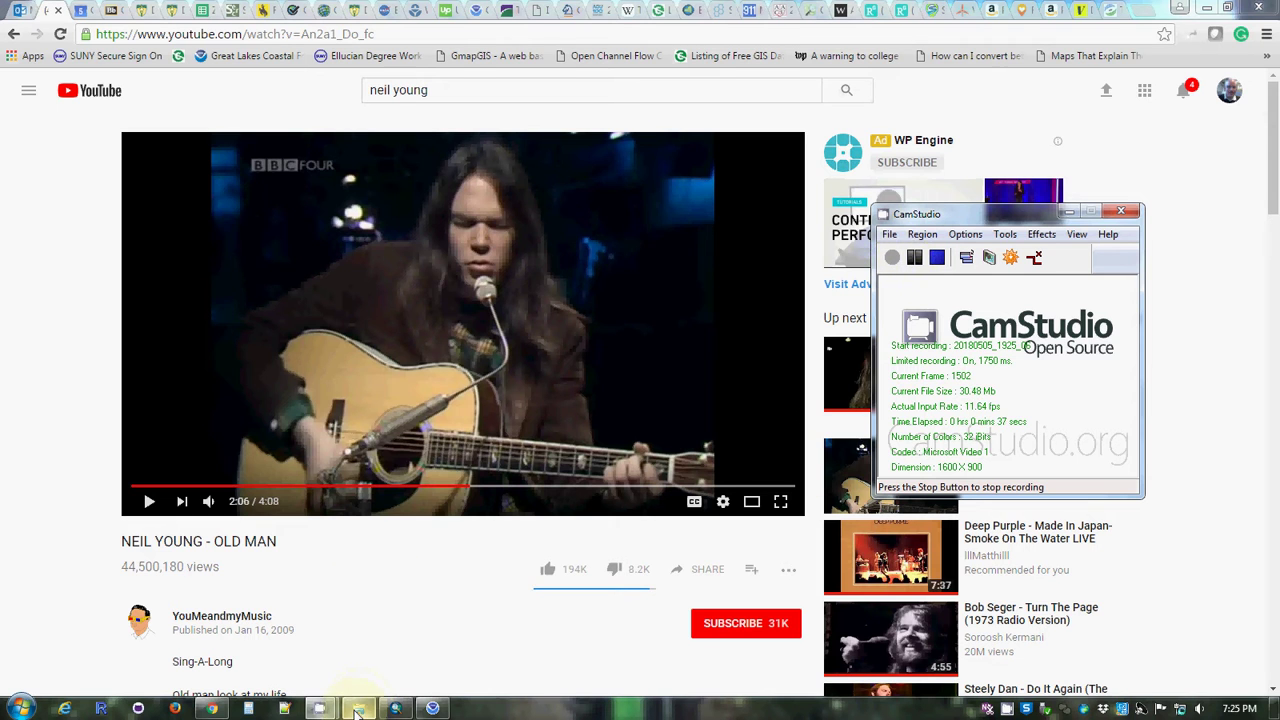
- Confirm the September1963 folder on Removable Disk (E:) is empty, then return to the E: root
click(357, 710)
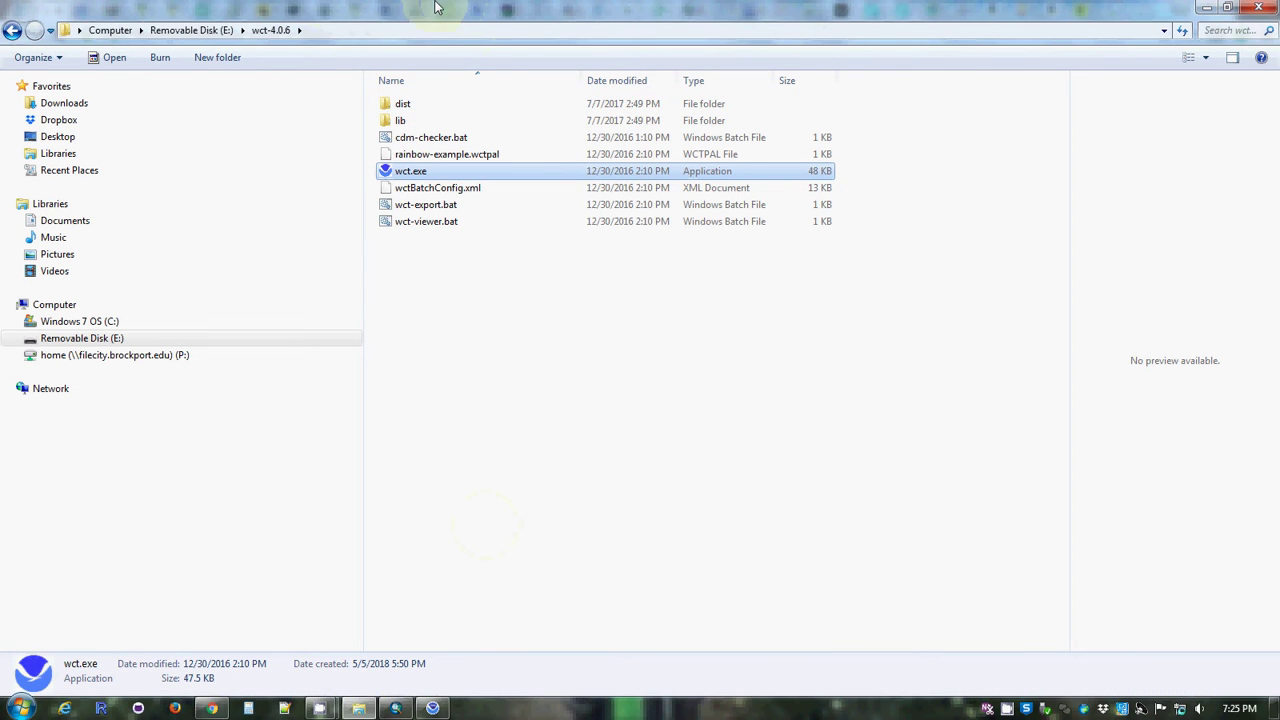
click(191, 30)
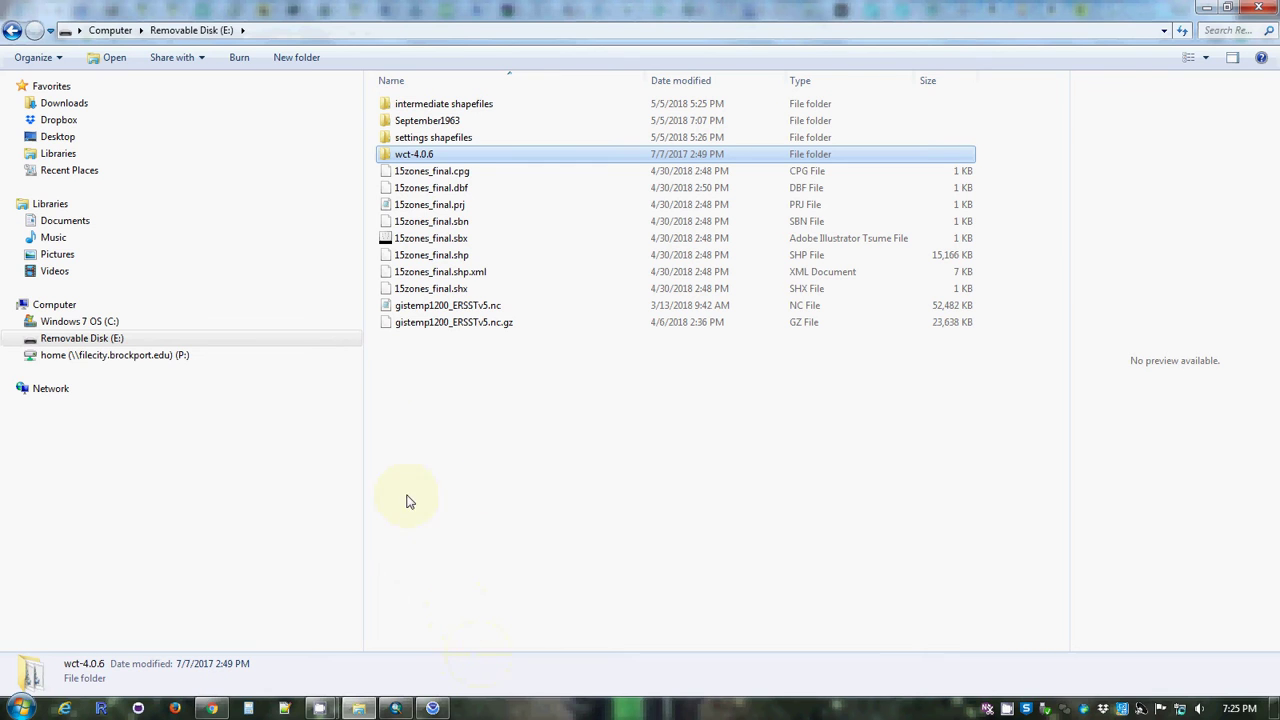
click(390, 107)
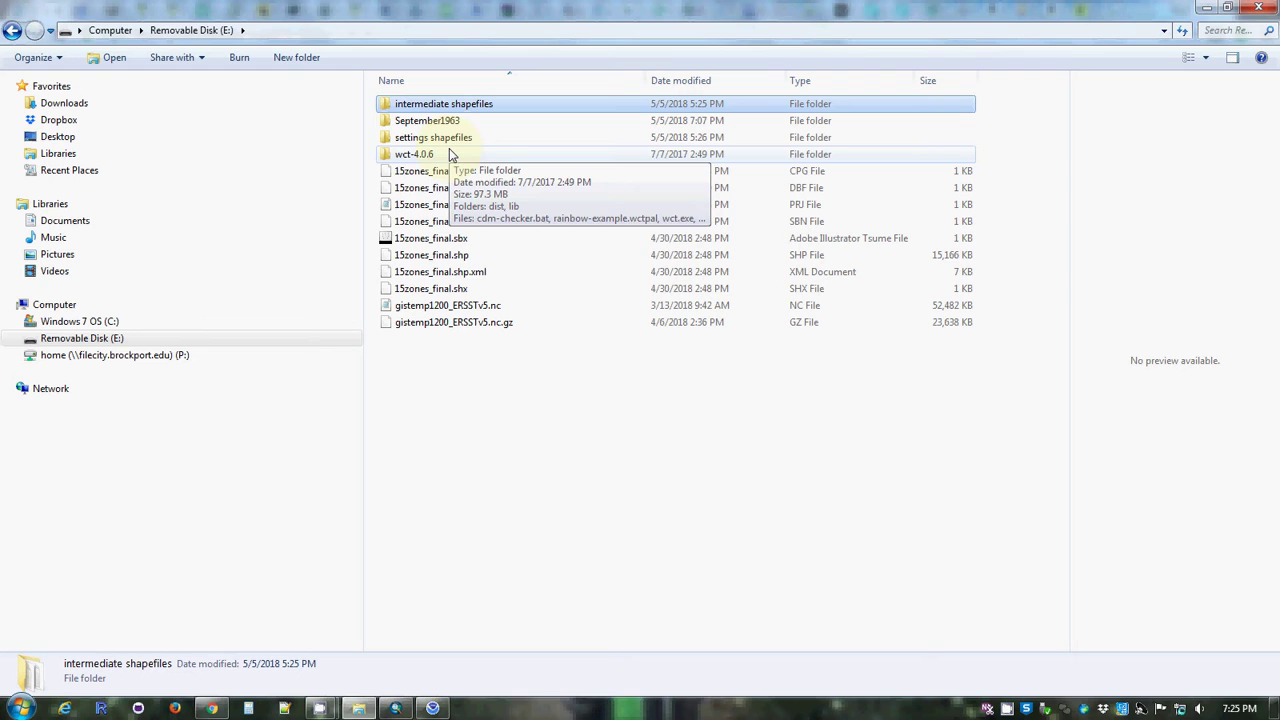
double_click(385, 124)
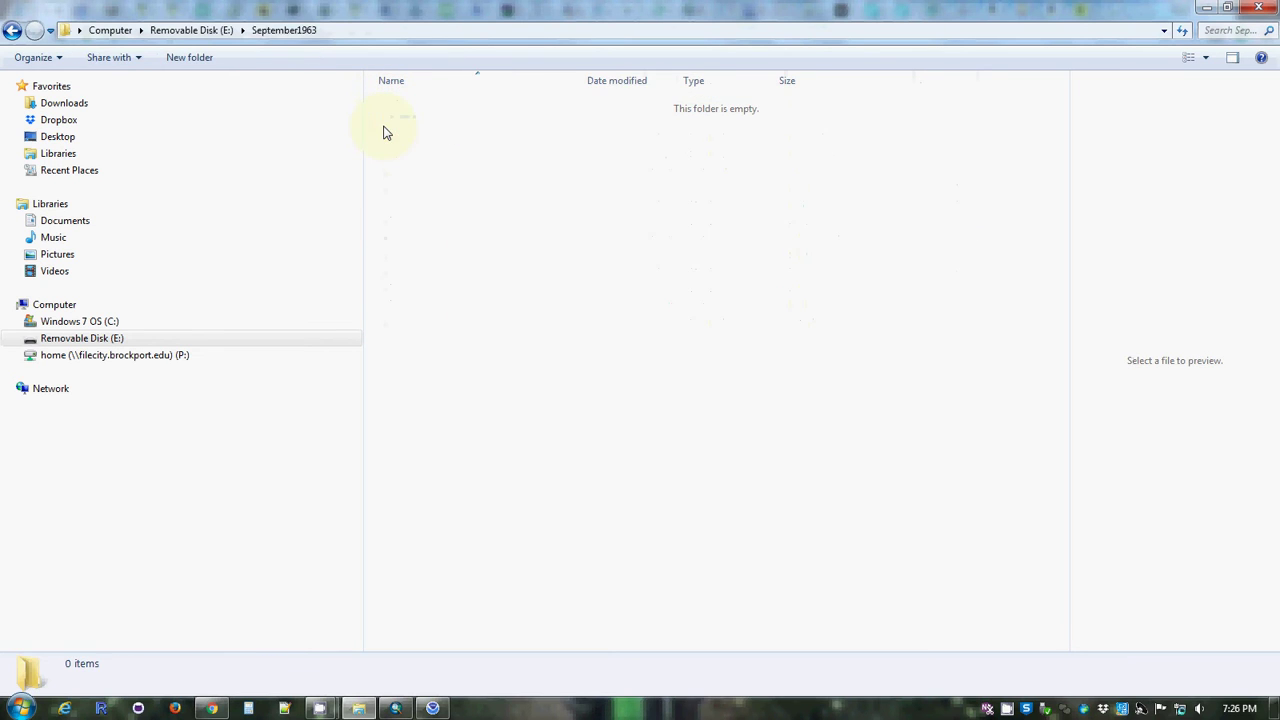
click(191, 30)
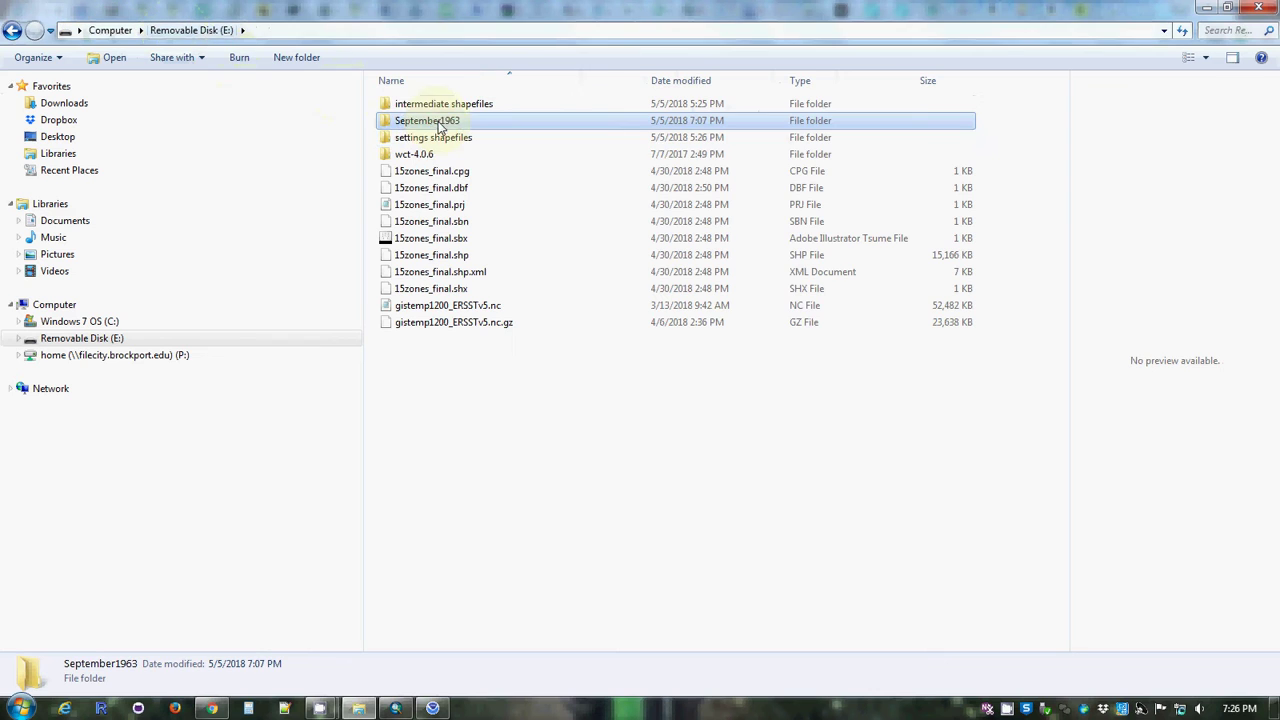
double_click(390, 137)
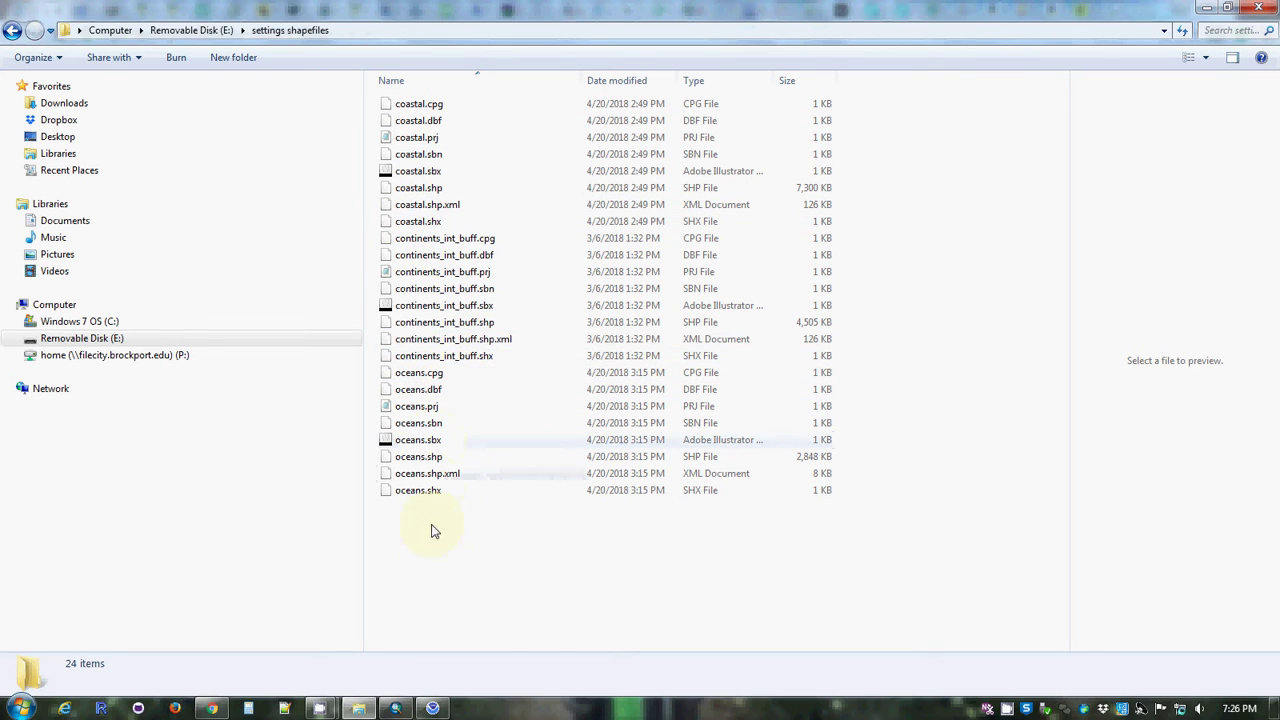
click(193, 31)
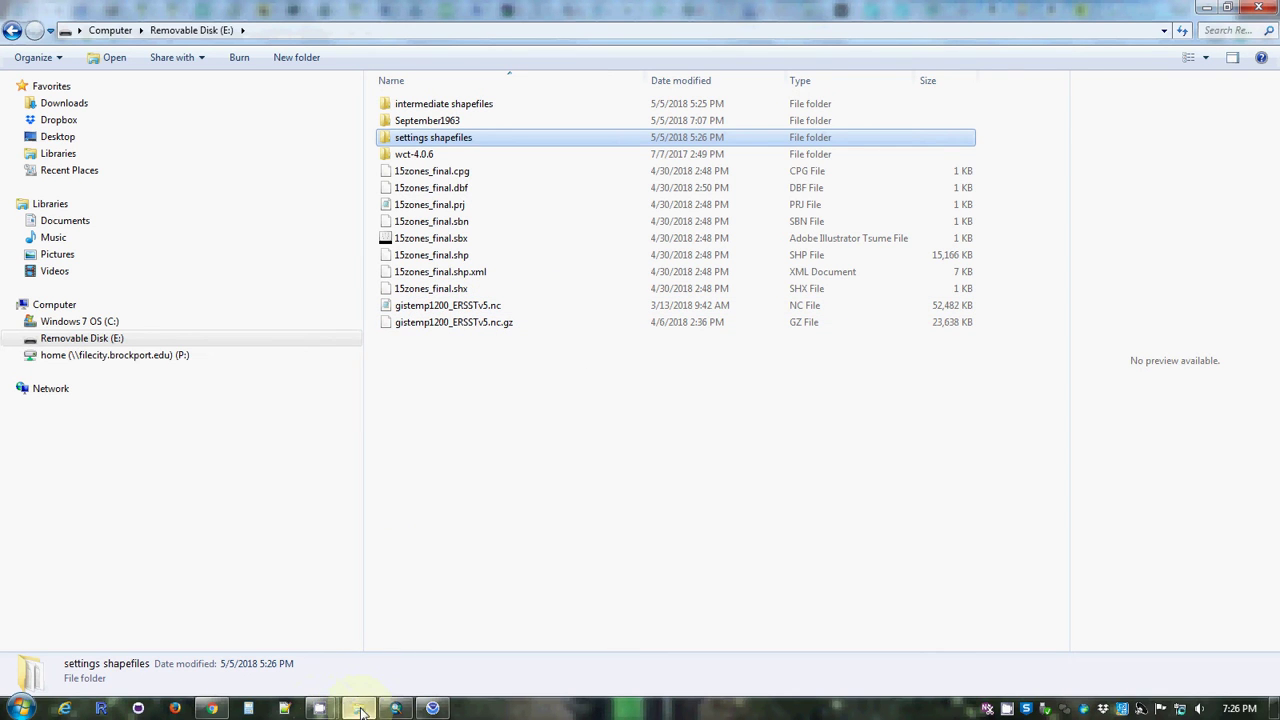
- List the local files on E:\ and load gistemp1200_ERSSTv5.nc, showing the 01/15/1880 tempanomaly grid
click(430, 708)
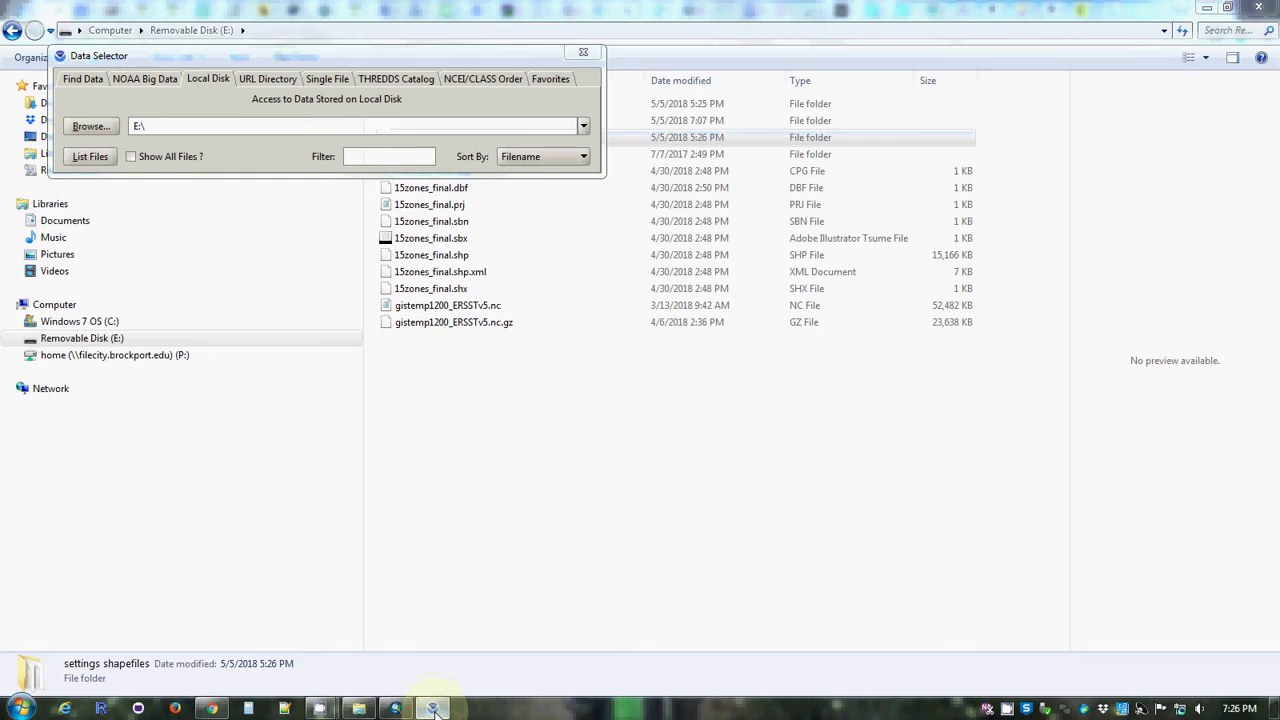
click(213, 80)
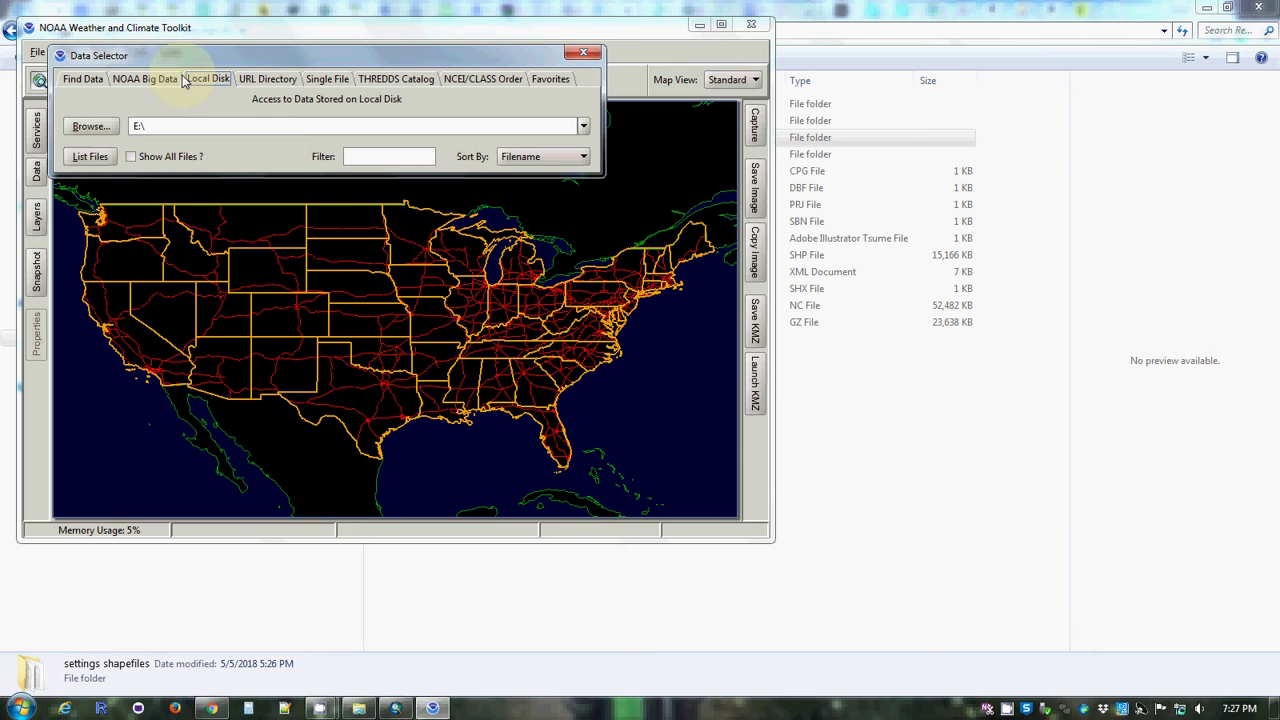
click(88, 130)
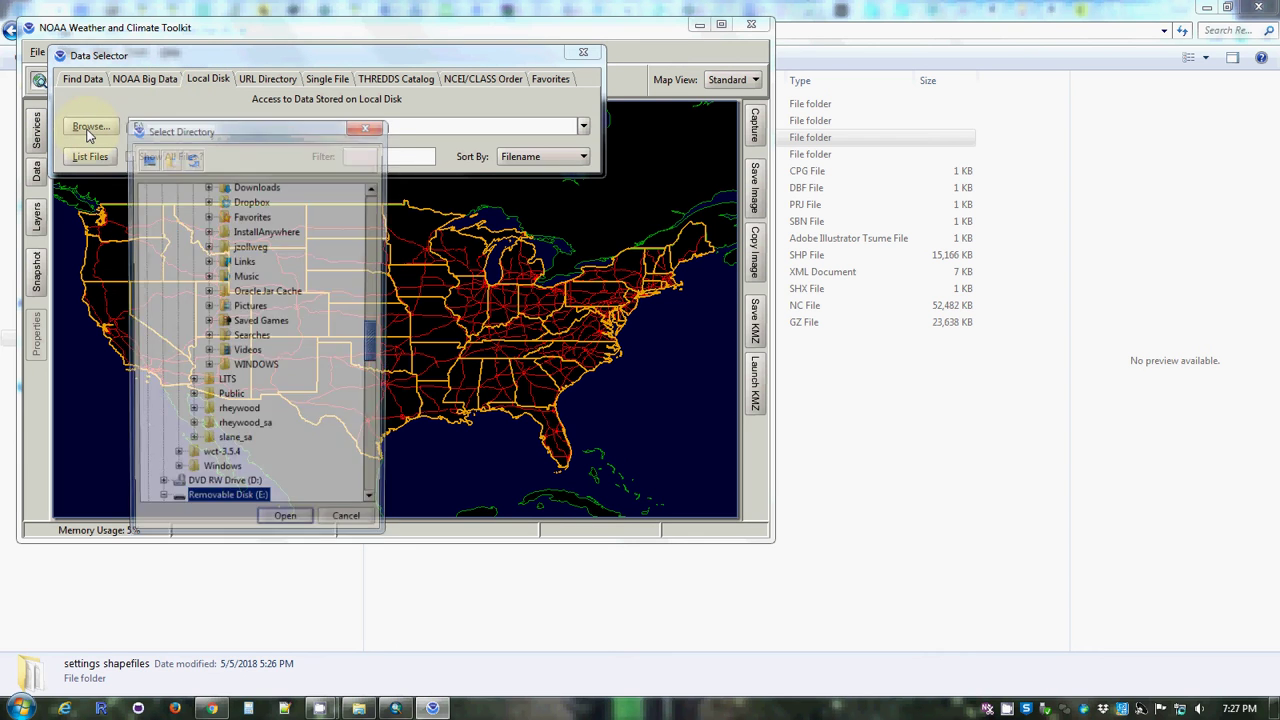
click(368, 123)
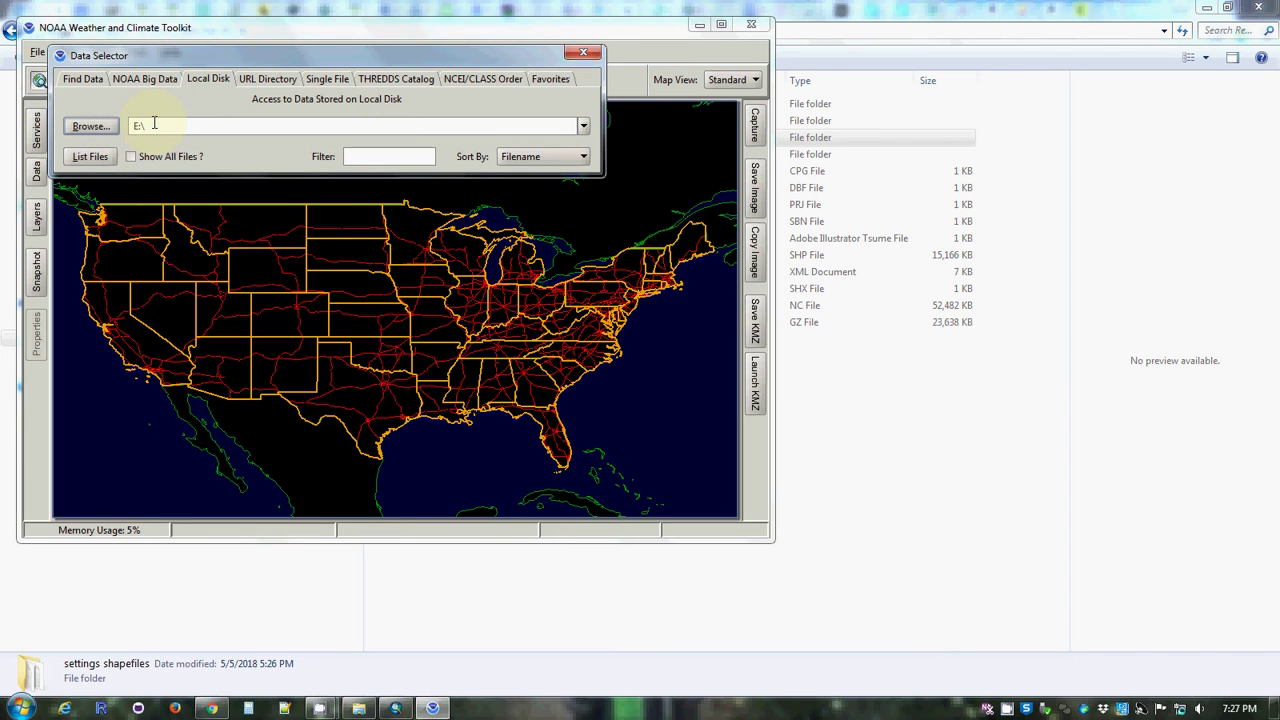
click(88, 157)
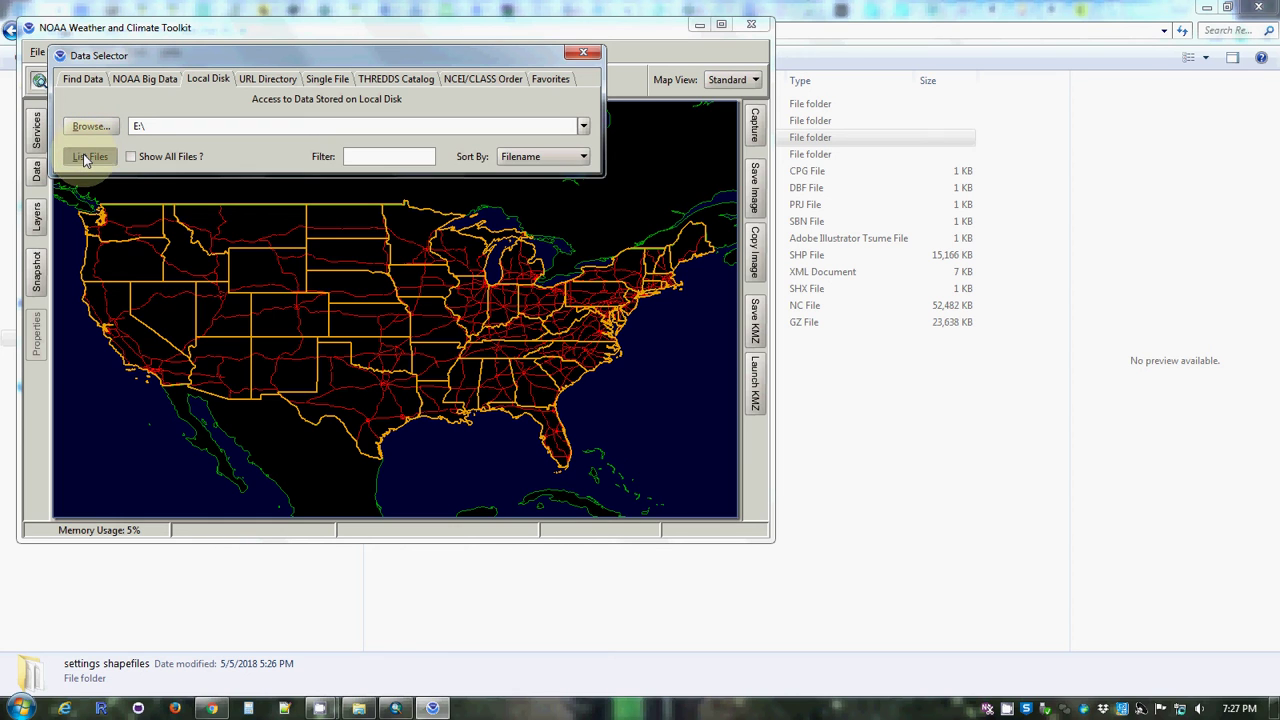
click(150, 188)
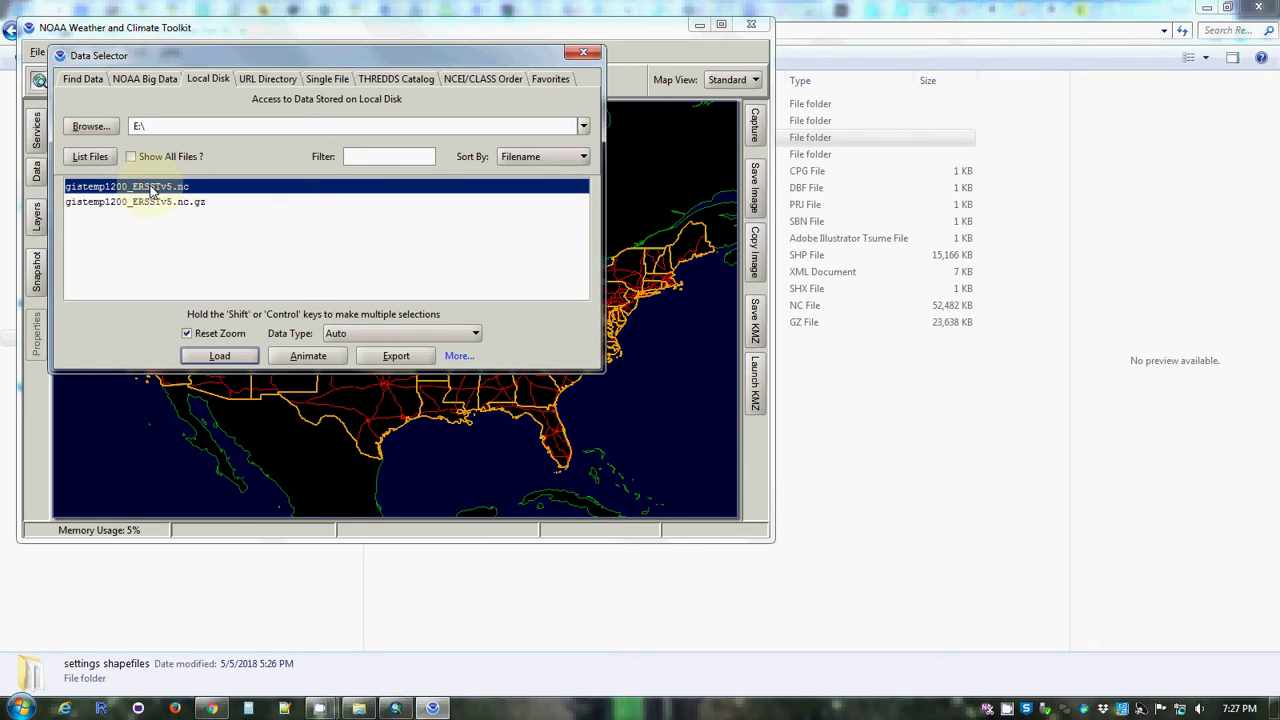
click(219, 356)
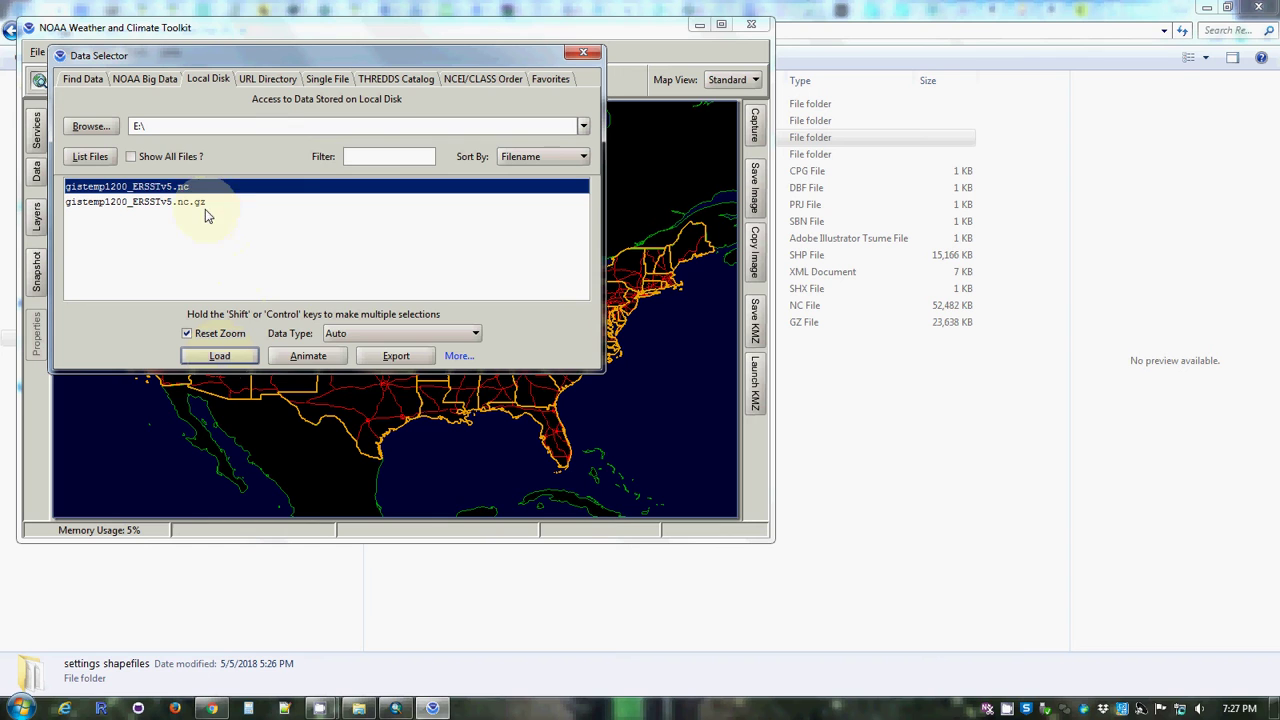
double_click(177, 187)
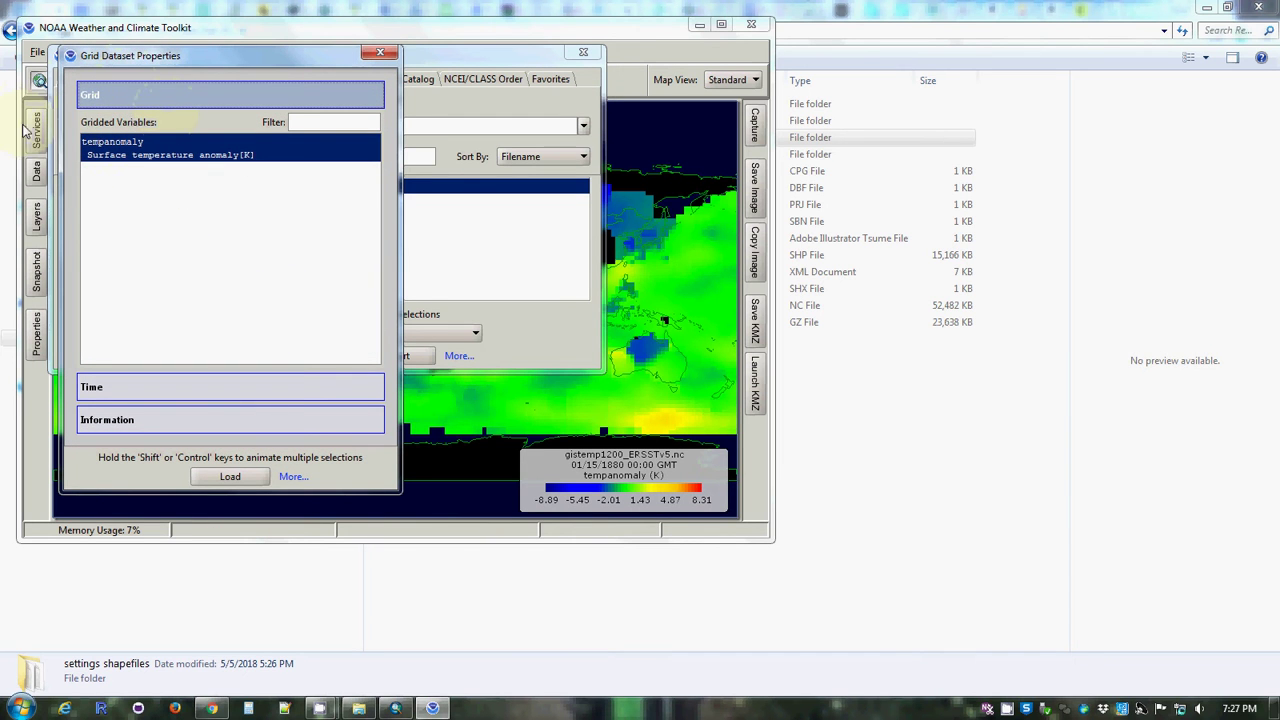
click(155, 168)
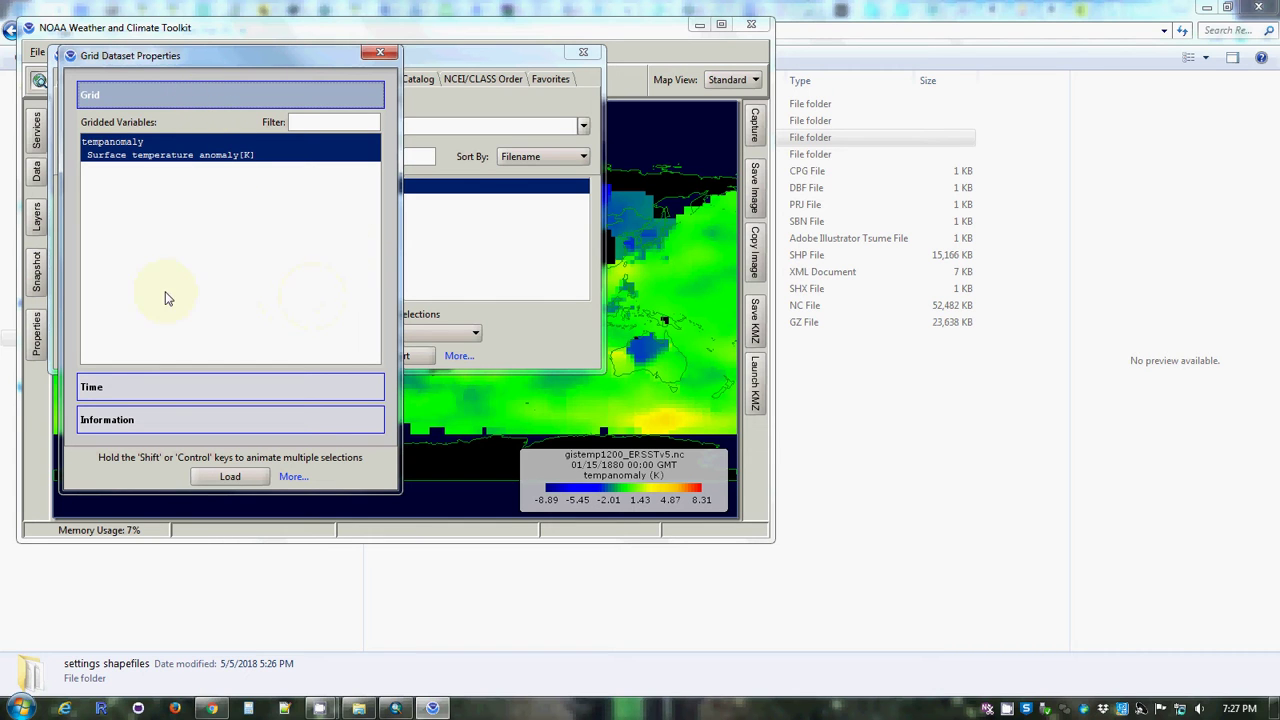
click(165, 392)
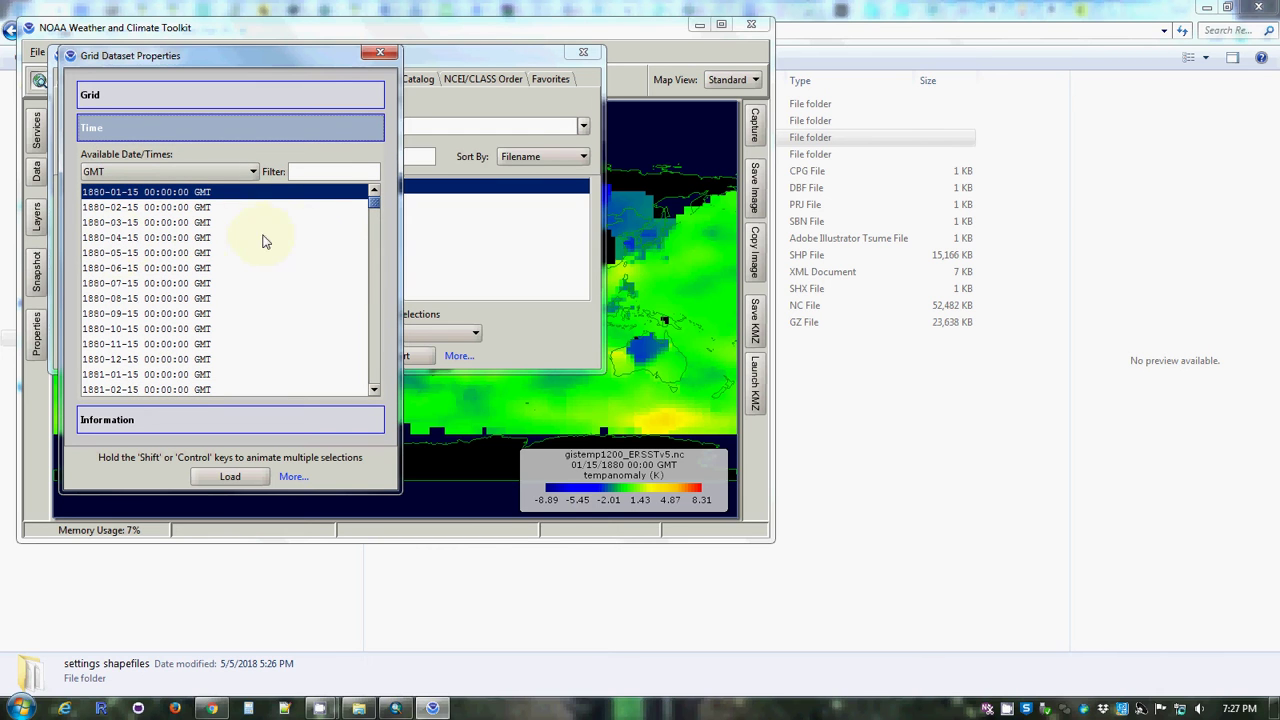
drag(376, 205, 371, 313)
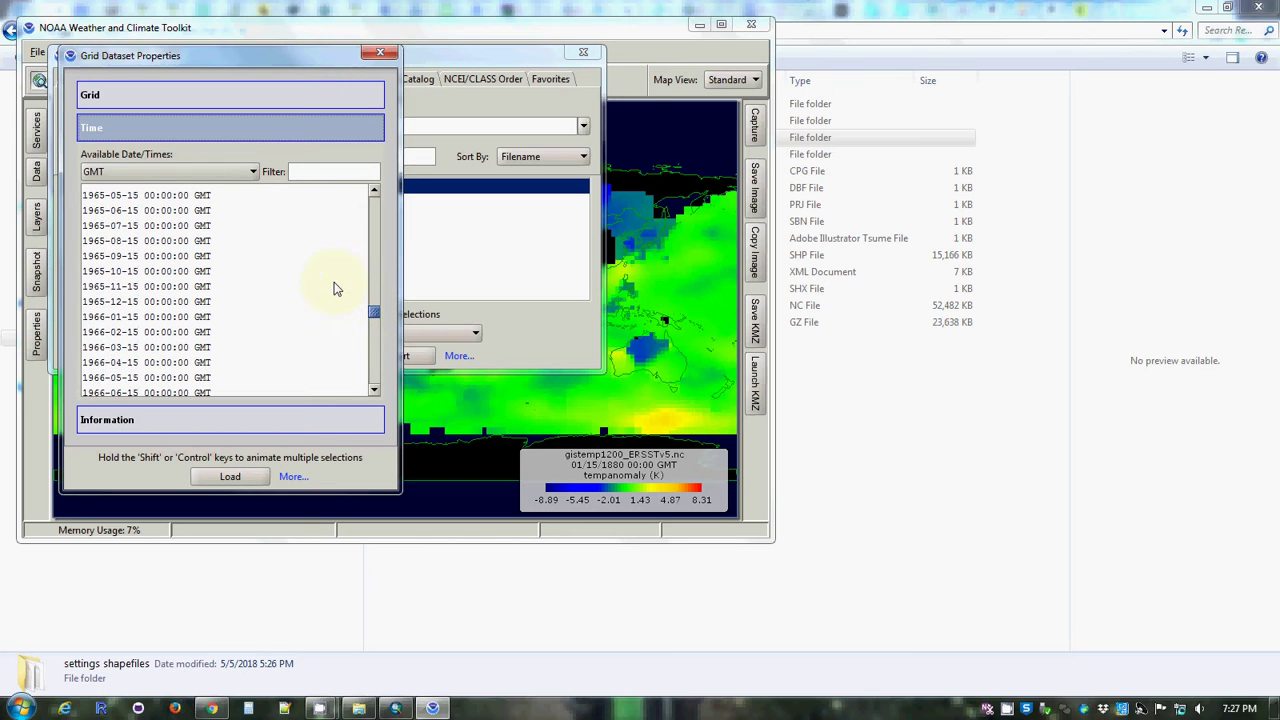
click(378, 220)
click(148, 268)
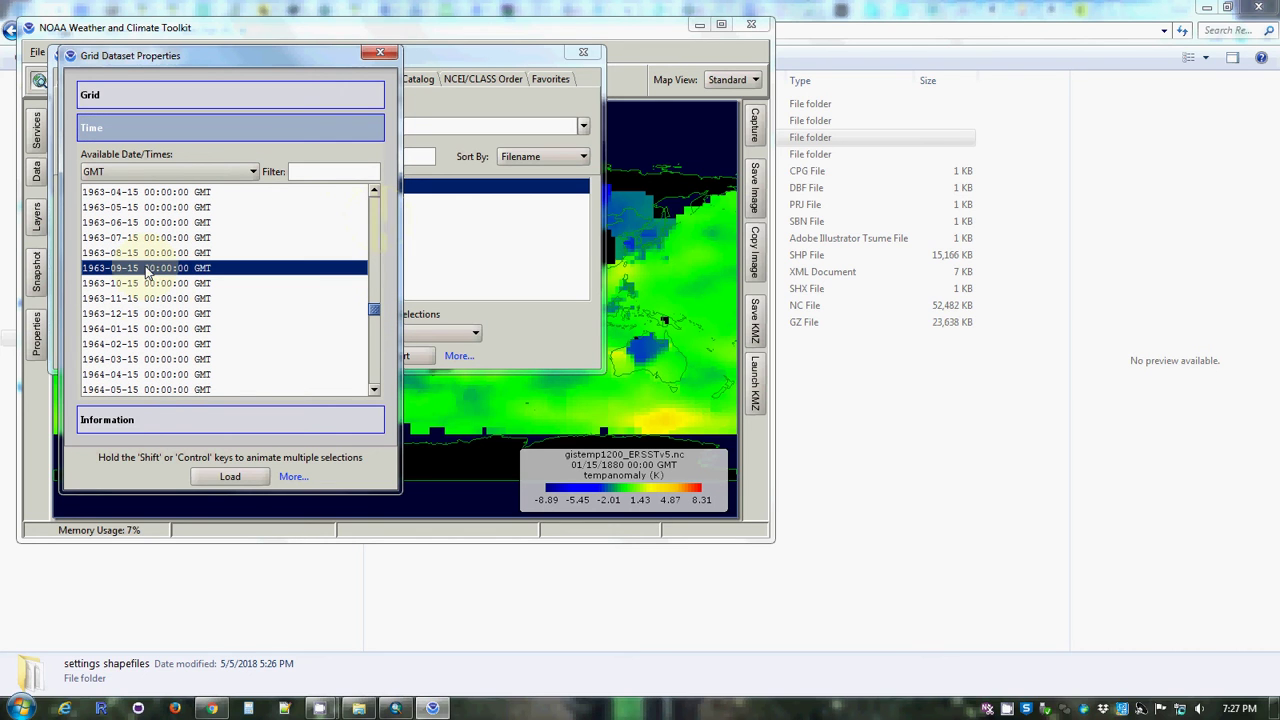
click(230, 477)
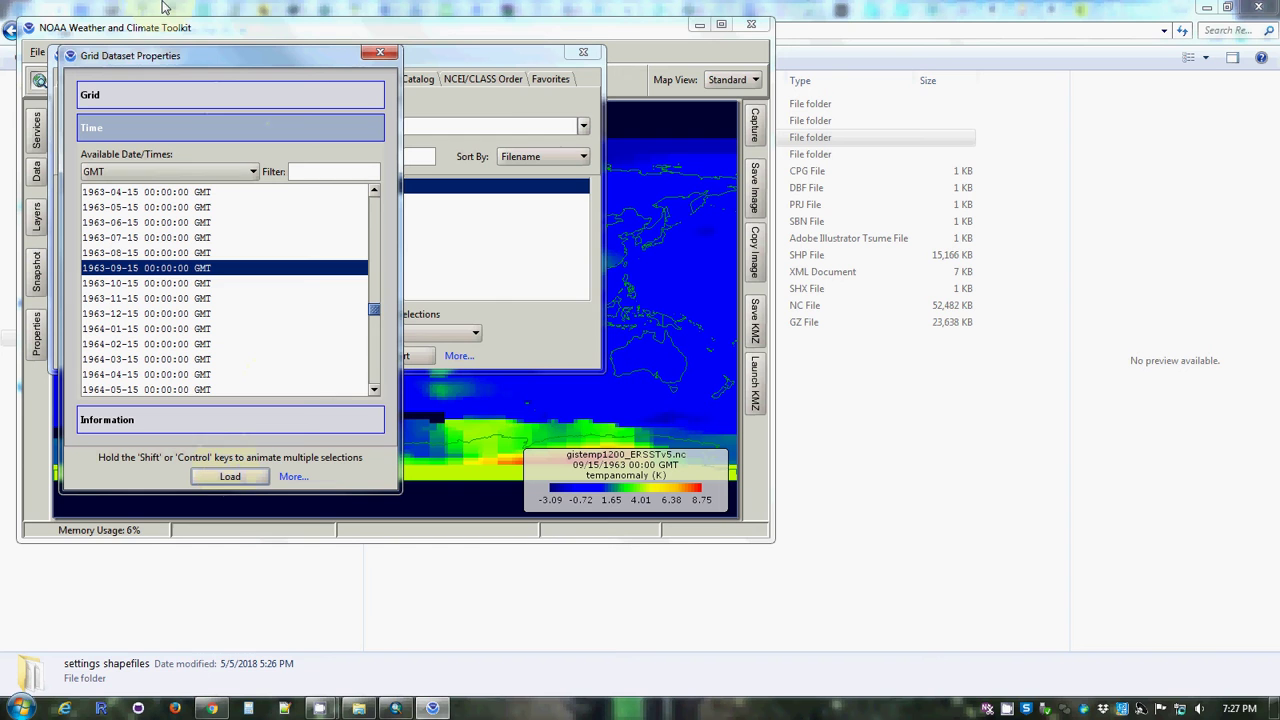
- Move the properties and Data Selector windows aside to view the whole anomaly map, then recentre the selector
drag(249, 199, 528, 640)
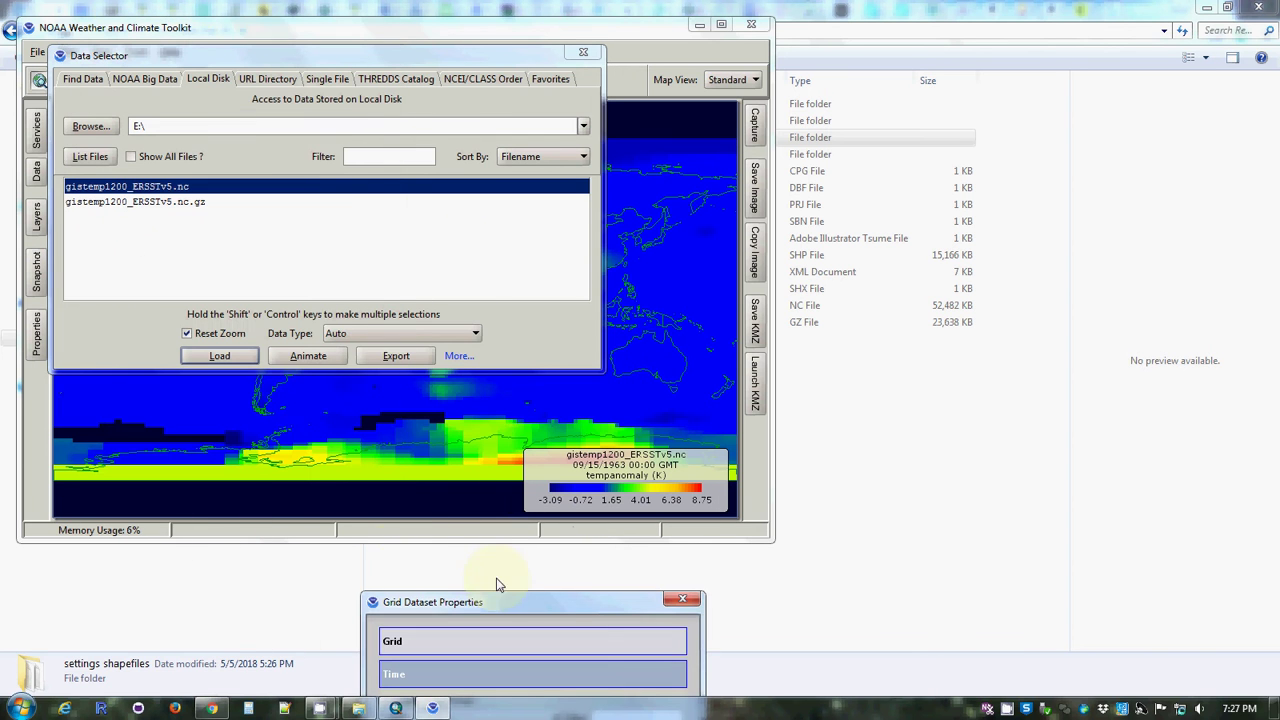
drag(452, 67, 982, 529)
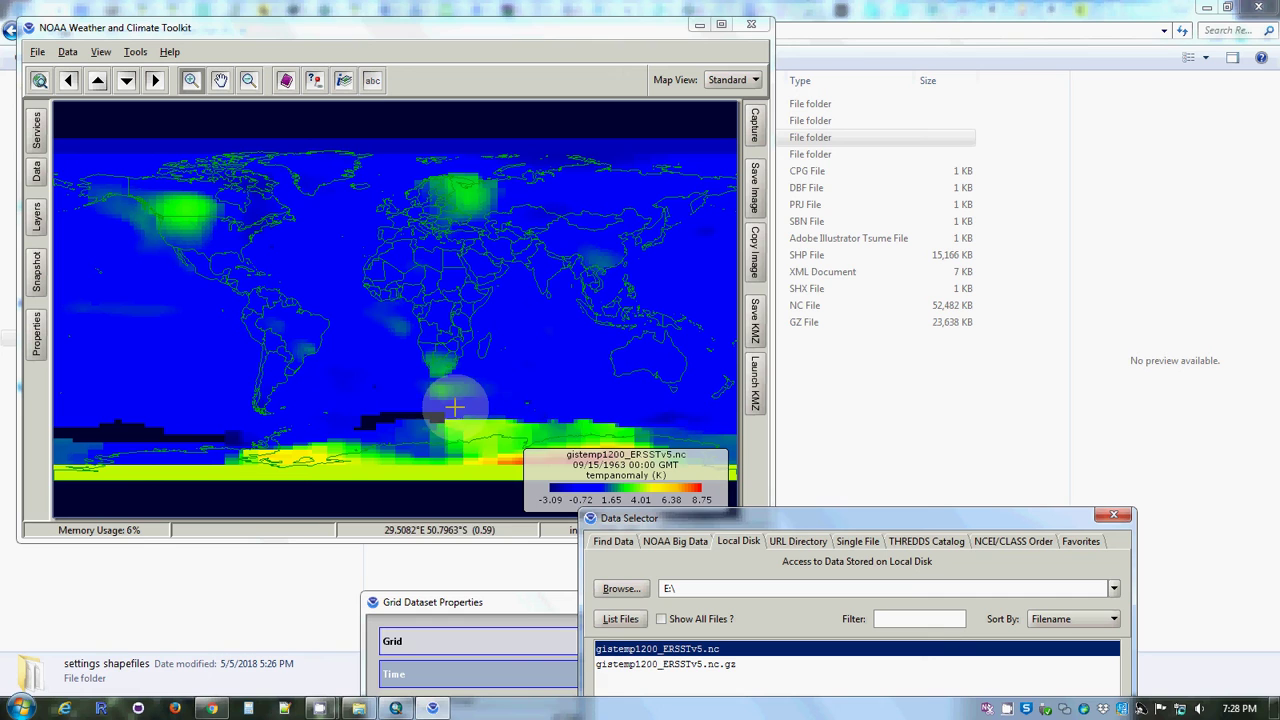
drag(697, 520, 367, 185)
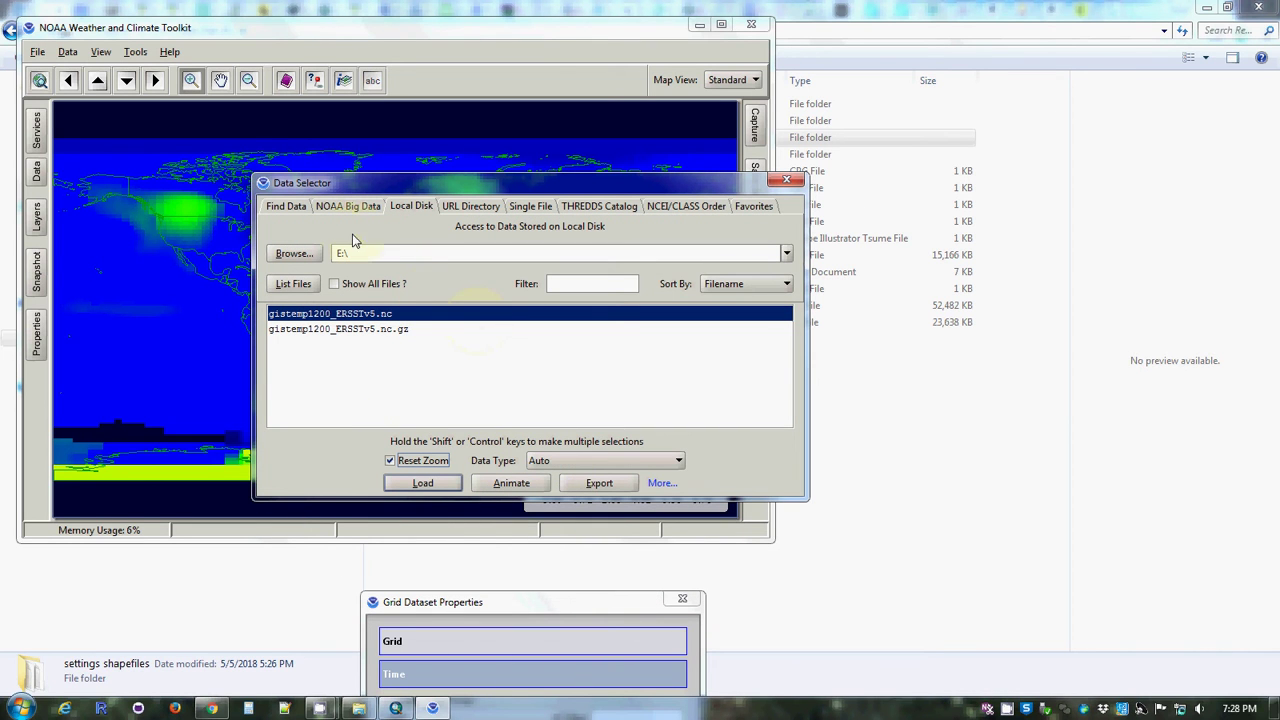
- Export the 1963-09-15 tempanomaly grid as ESRI ASCII Grid, global extent, 2.0-degree cells, to E:\September1963
click(592, 484)
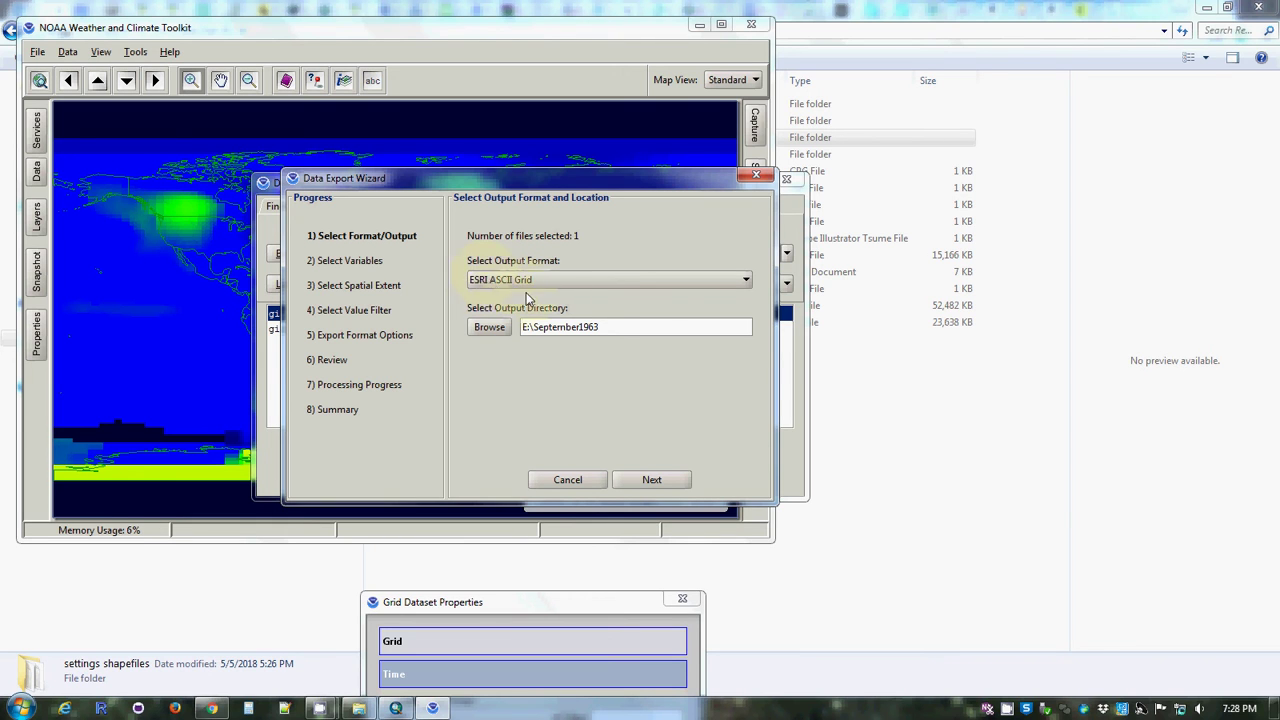
click(649, 480)
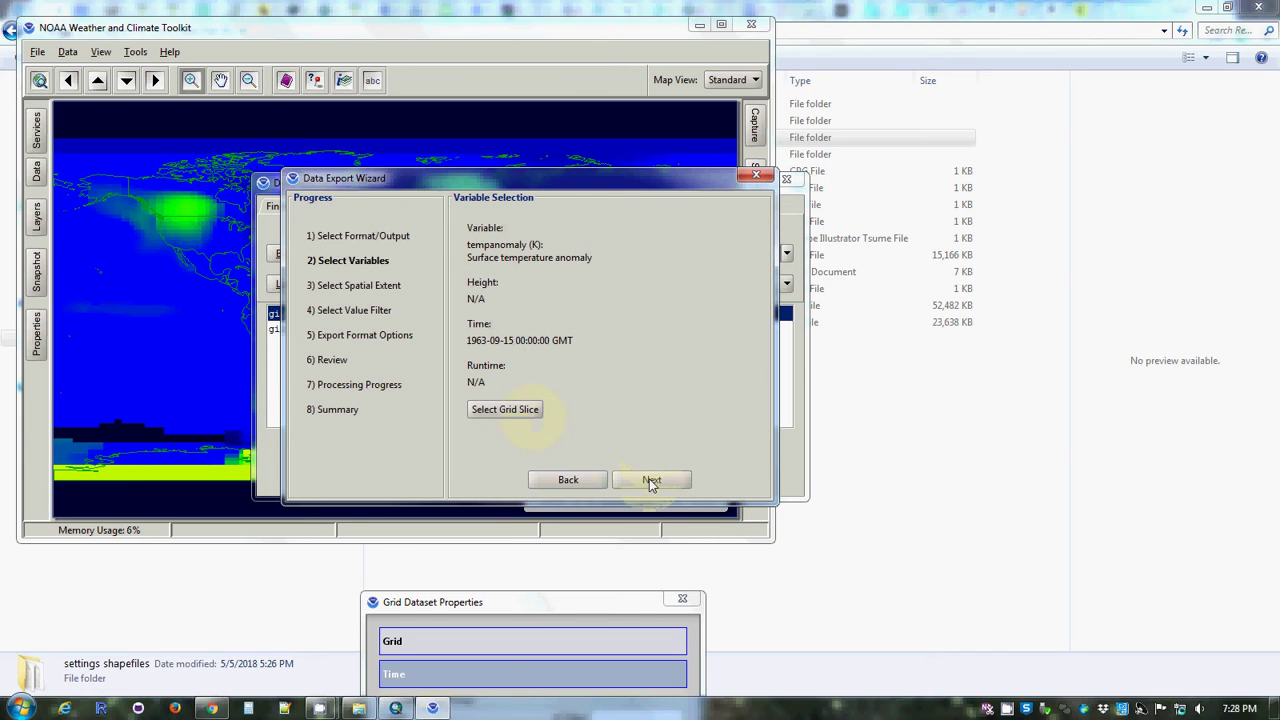
click(651, 481)
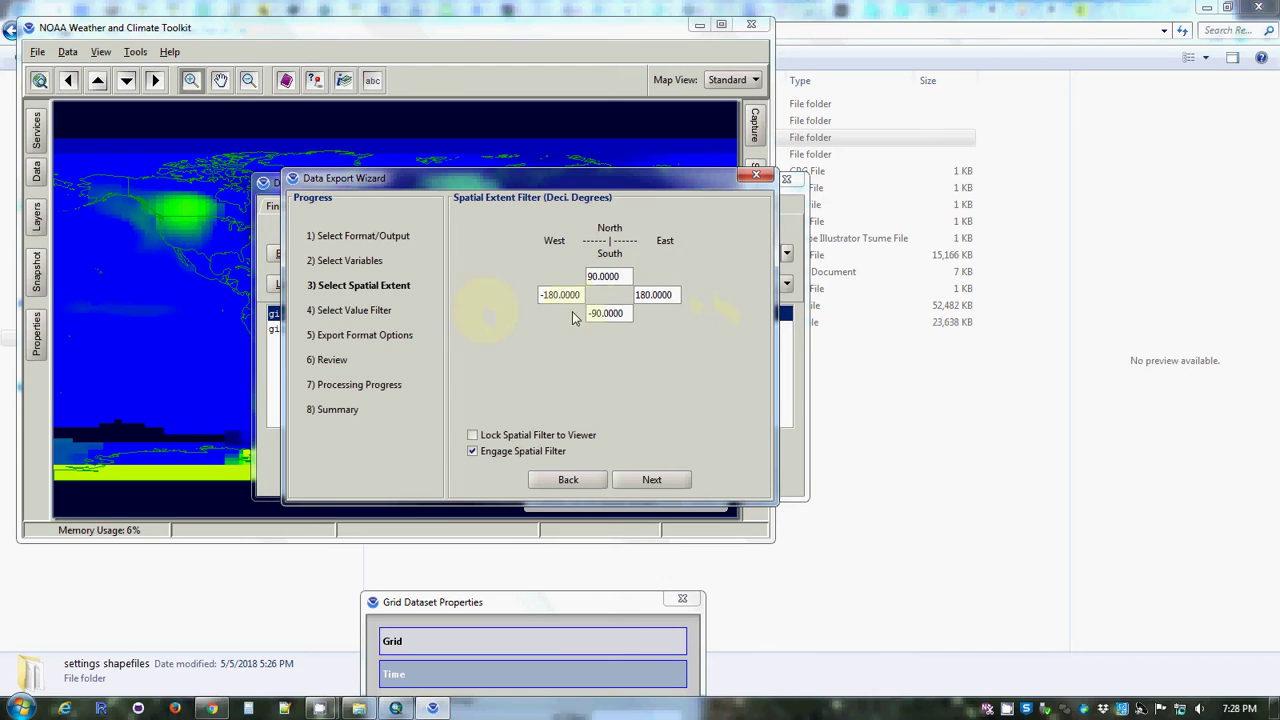
click(648, 480)
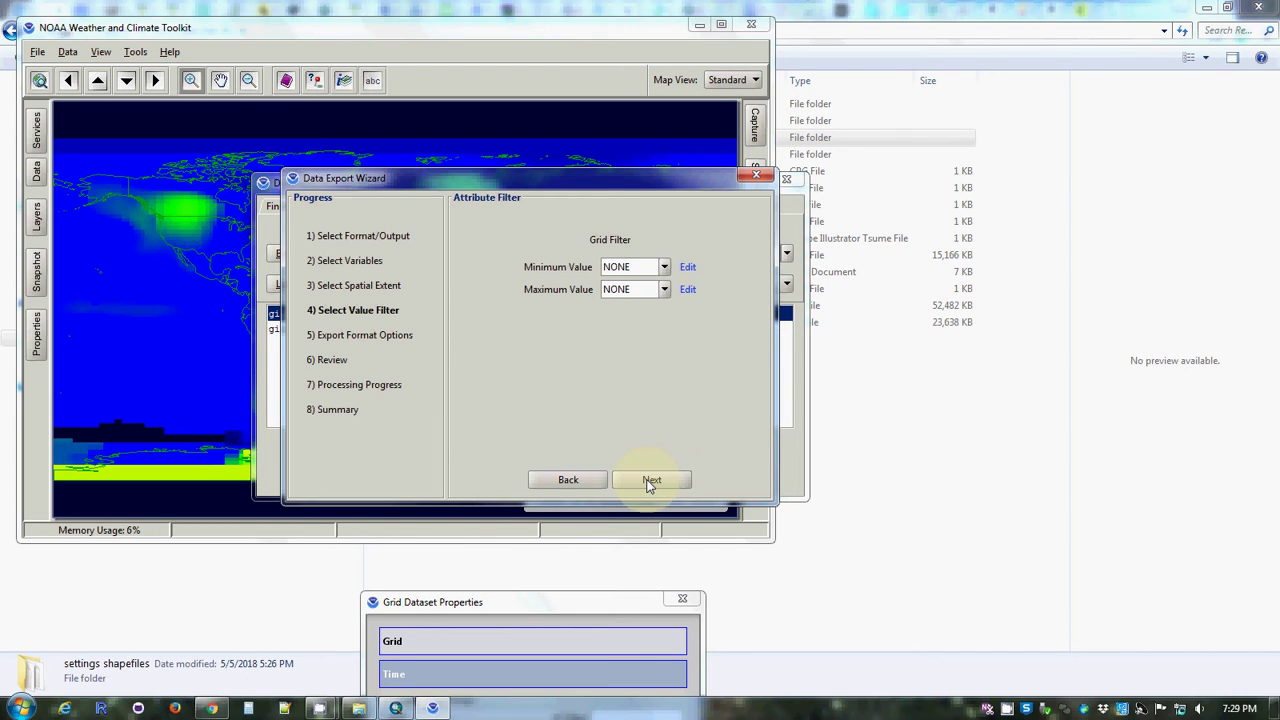
click(649, 482)
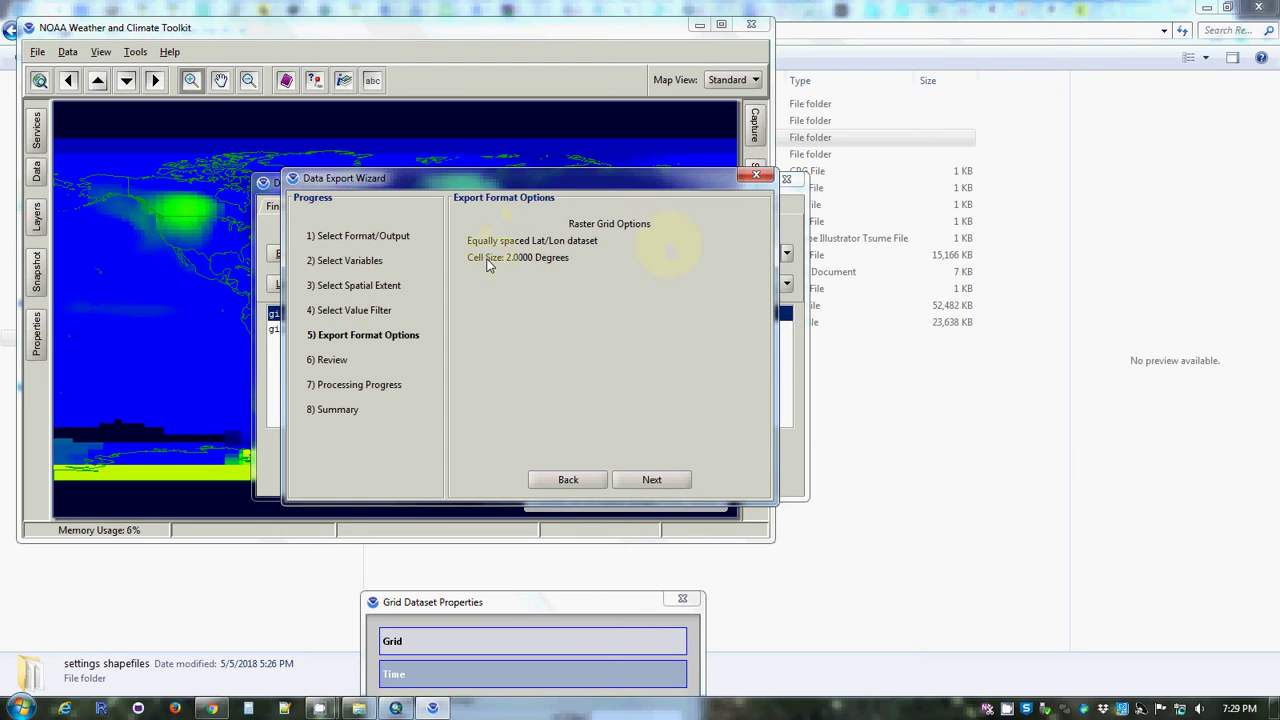
click(652, 480)
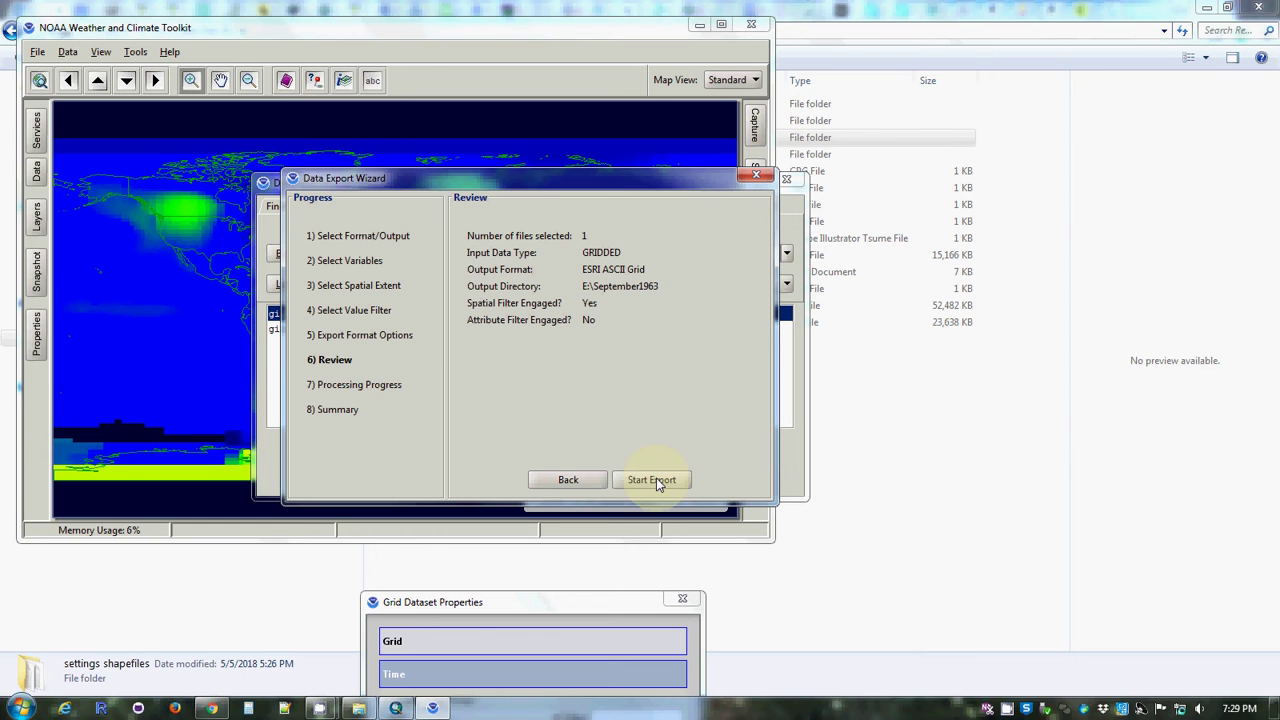
click(656, 480)
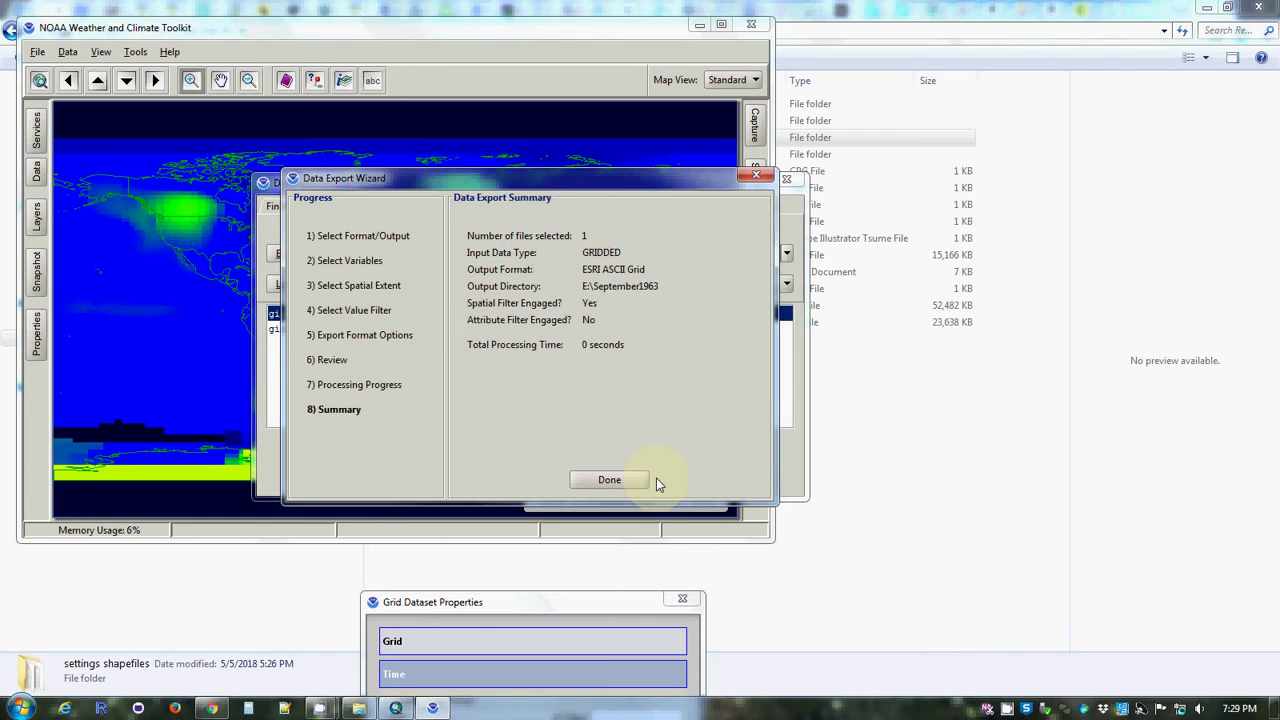
click(621, 481)
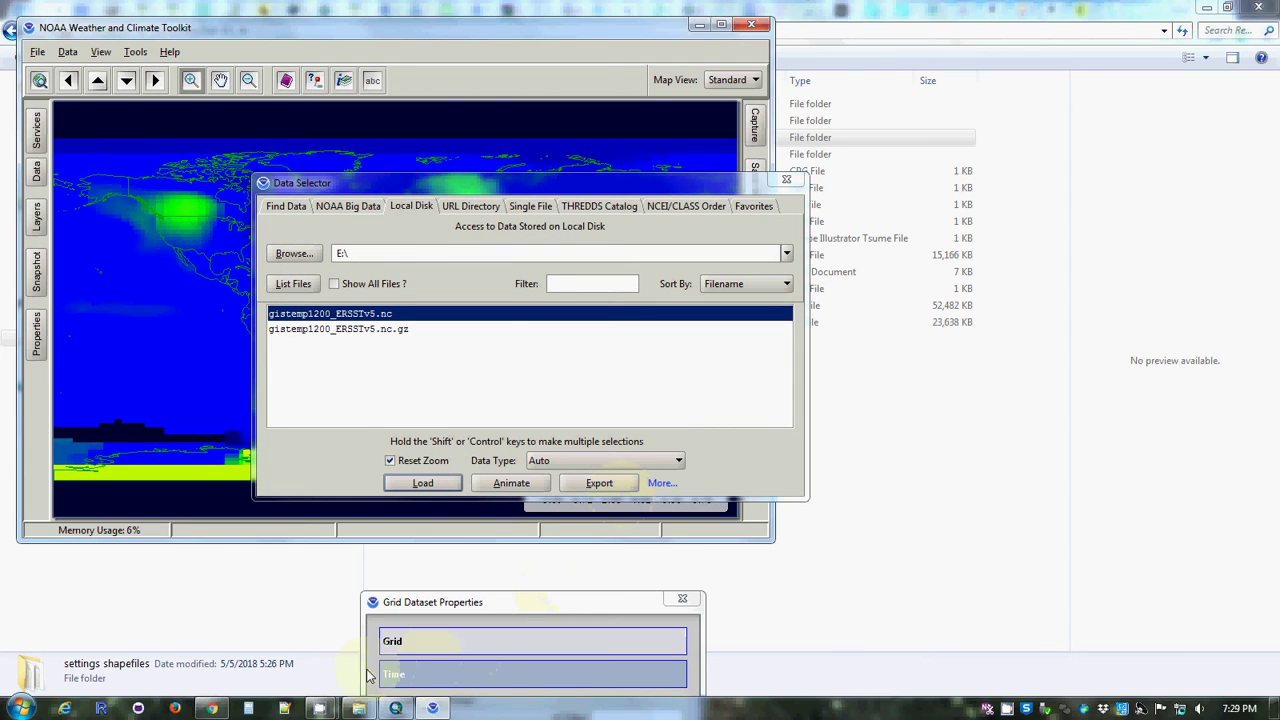
- Open E:\September1963 and widen the Name column to reveal the exported .asc and .prj names
click(358, 708)
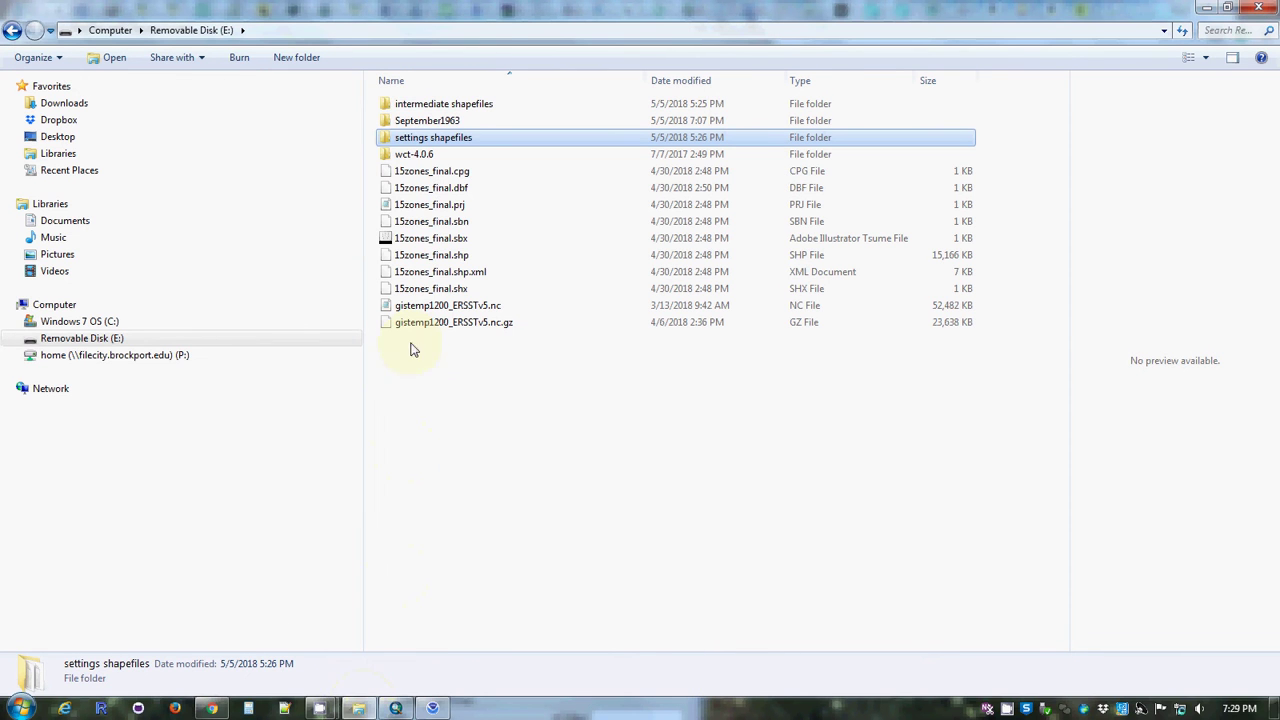
double_click(392, 121)
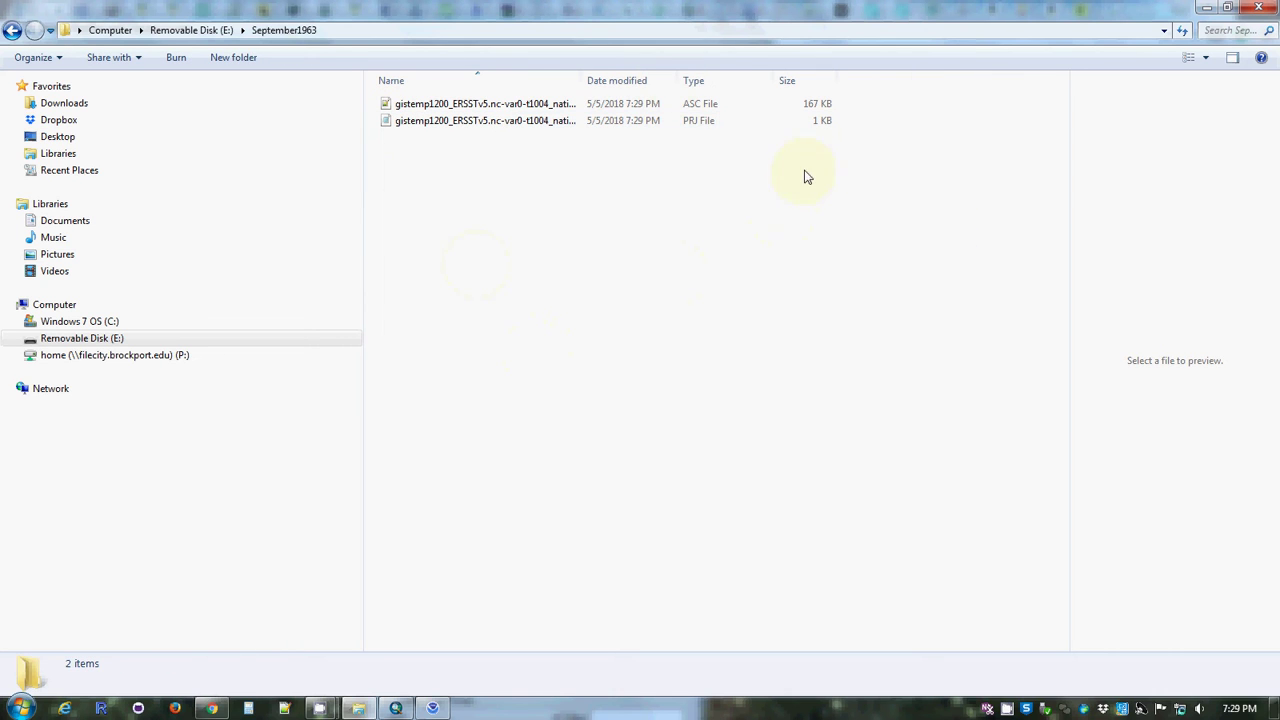
drag(585, 92, 688, 100)
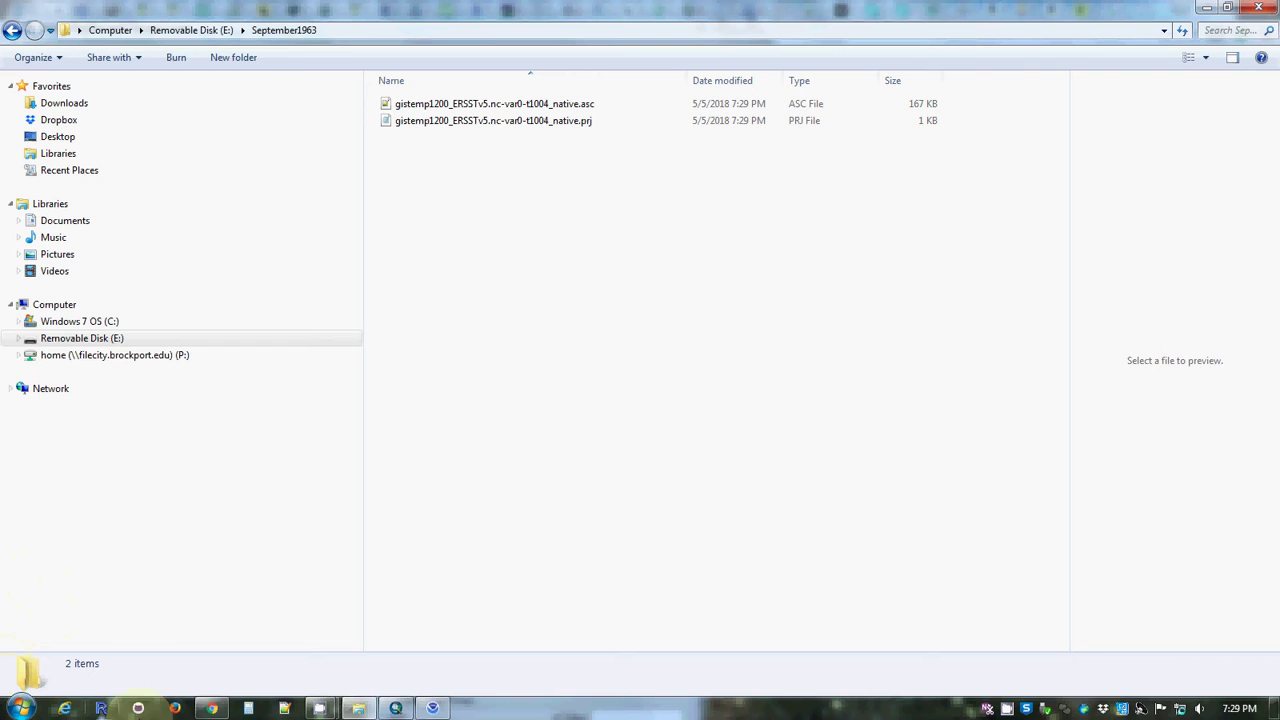
- Add 15zones_final.shp from E:\ to the ArcMap map as a layer
click(394, 710)
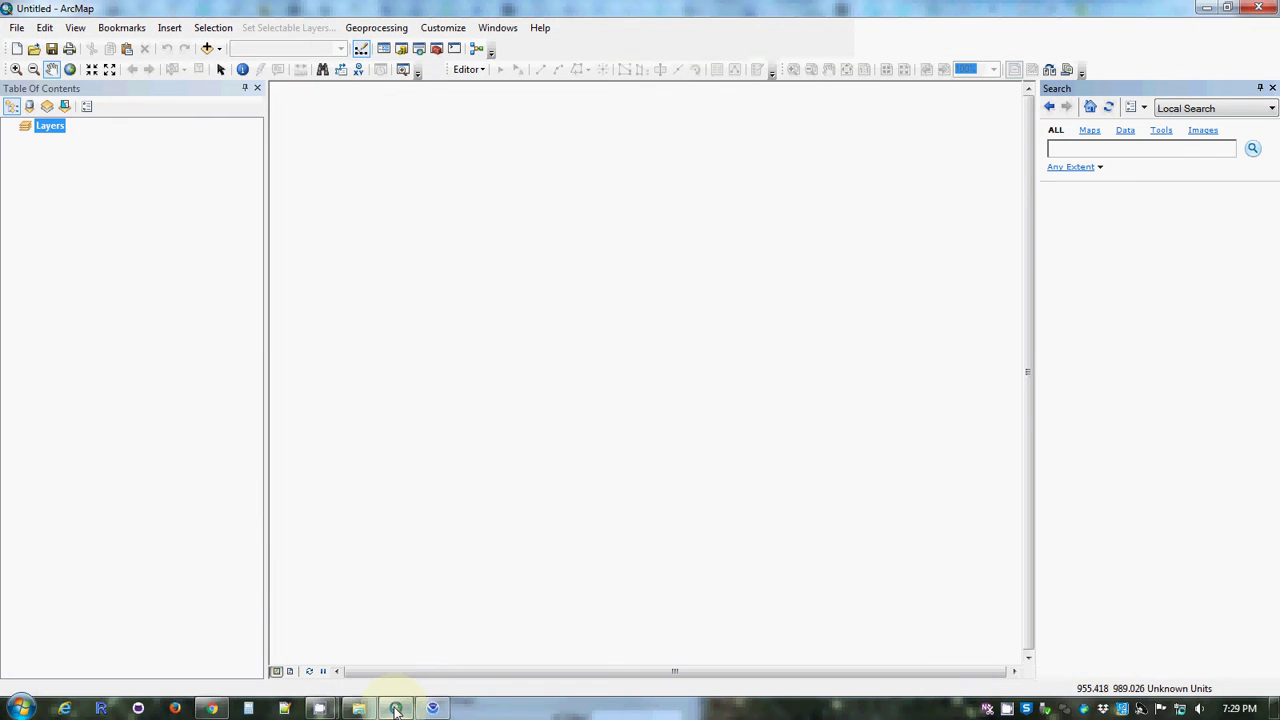
click(219, 52)
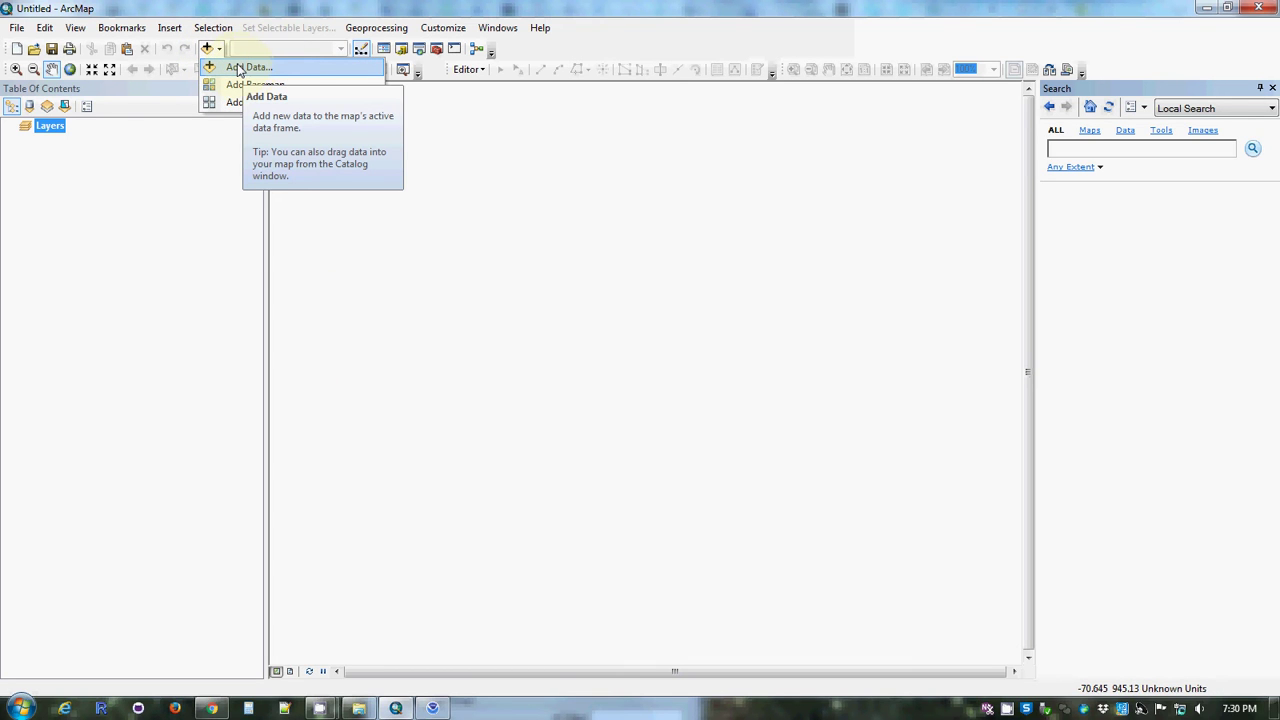
click(240, 68)
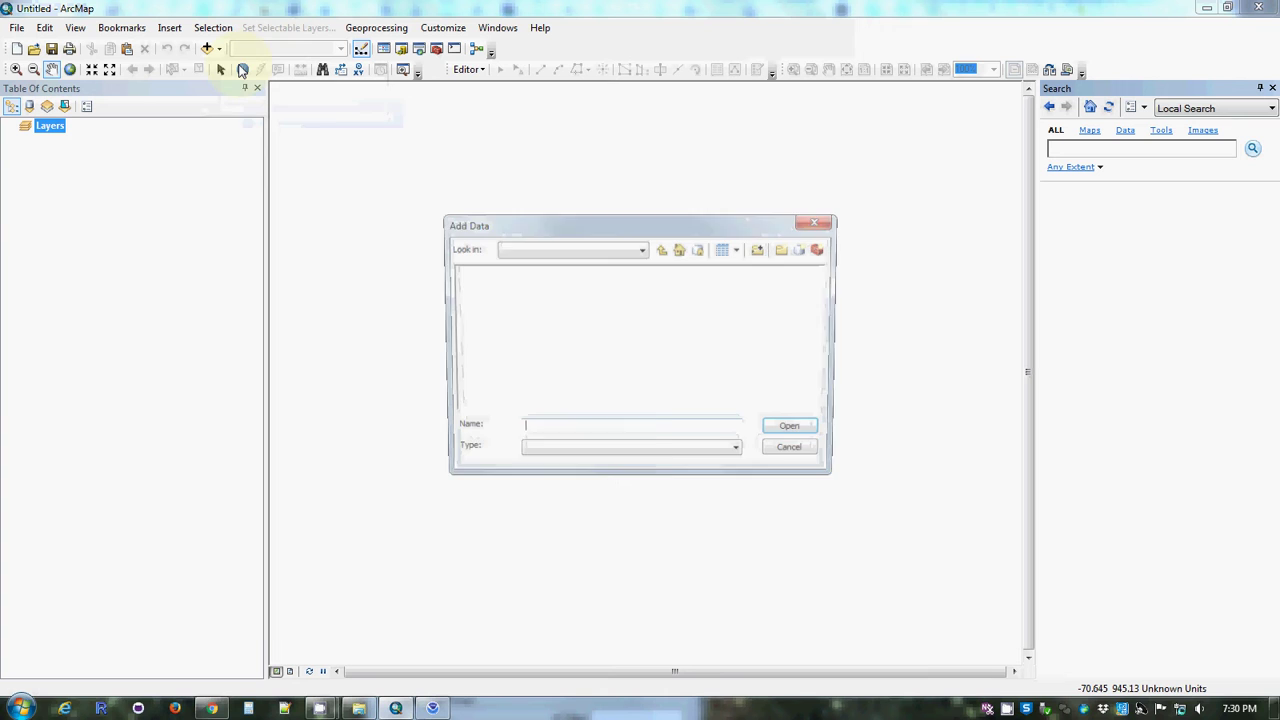
click(663, 250)
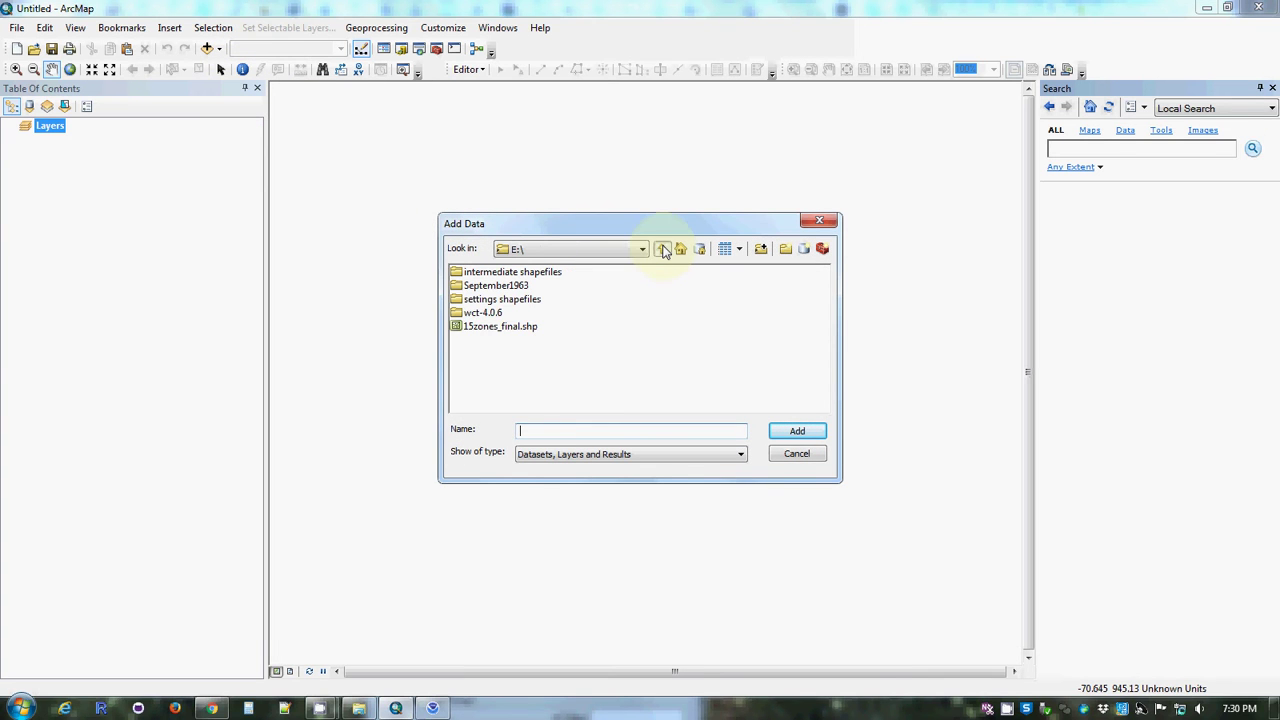
click(495, 327)
click(798, 429)
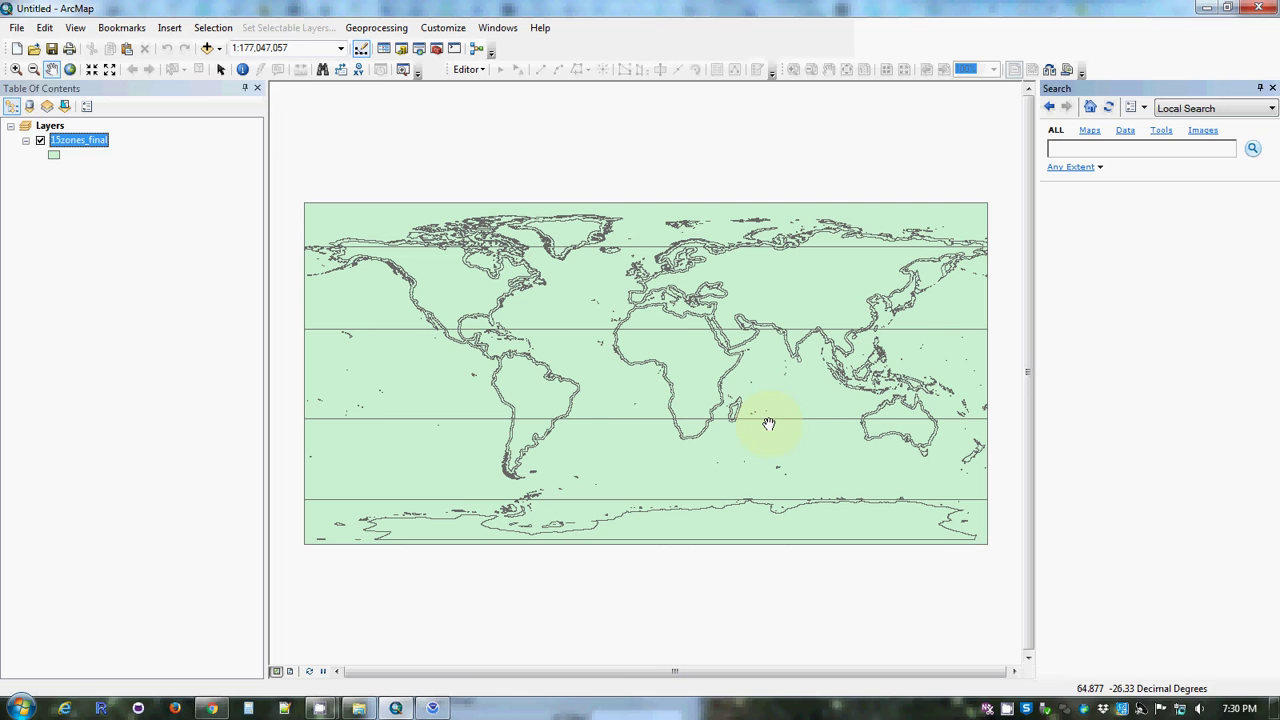
click(242, 68)
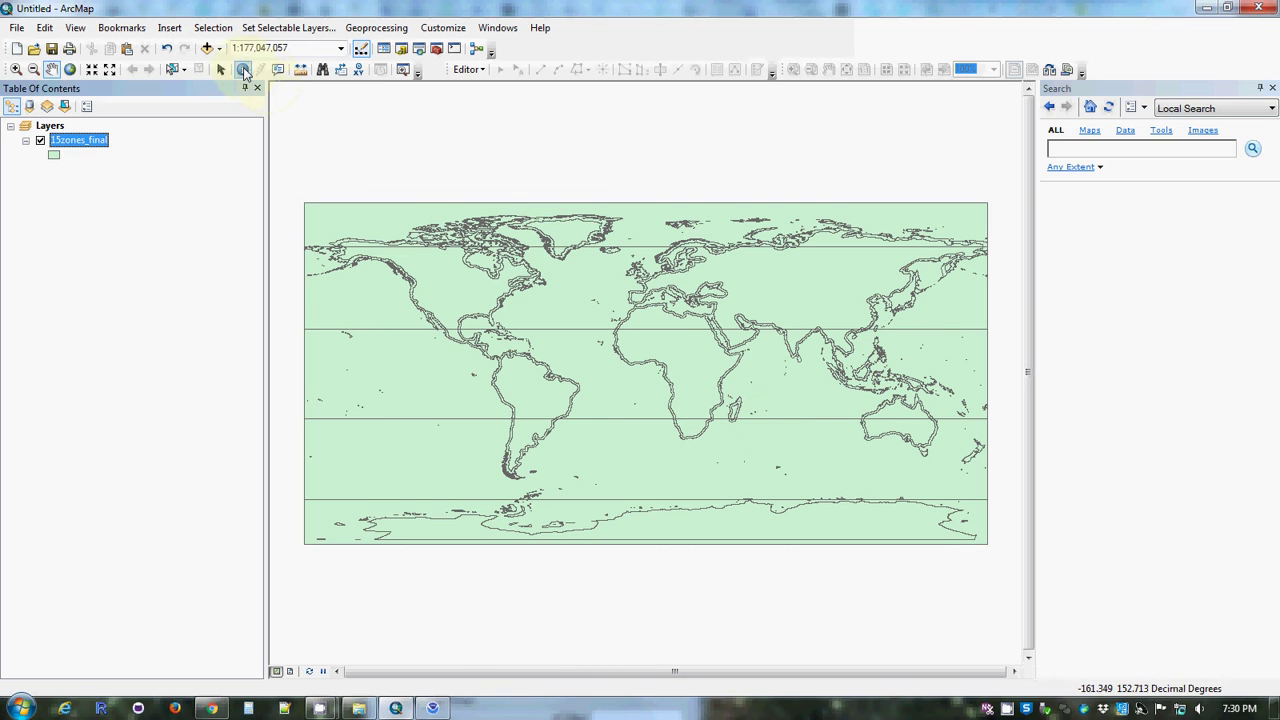
click(364, 293)
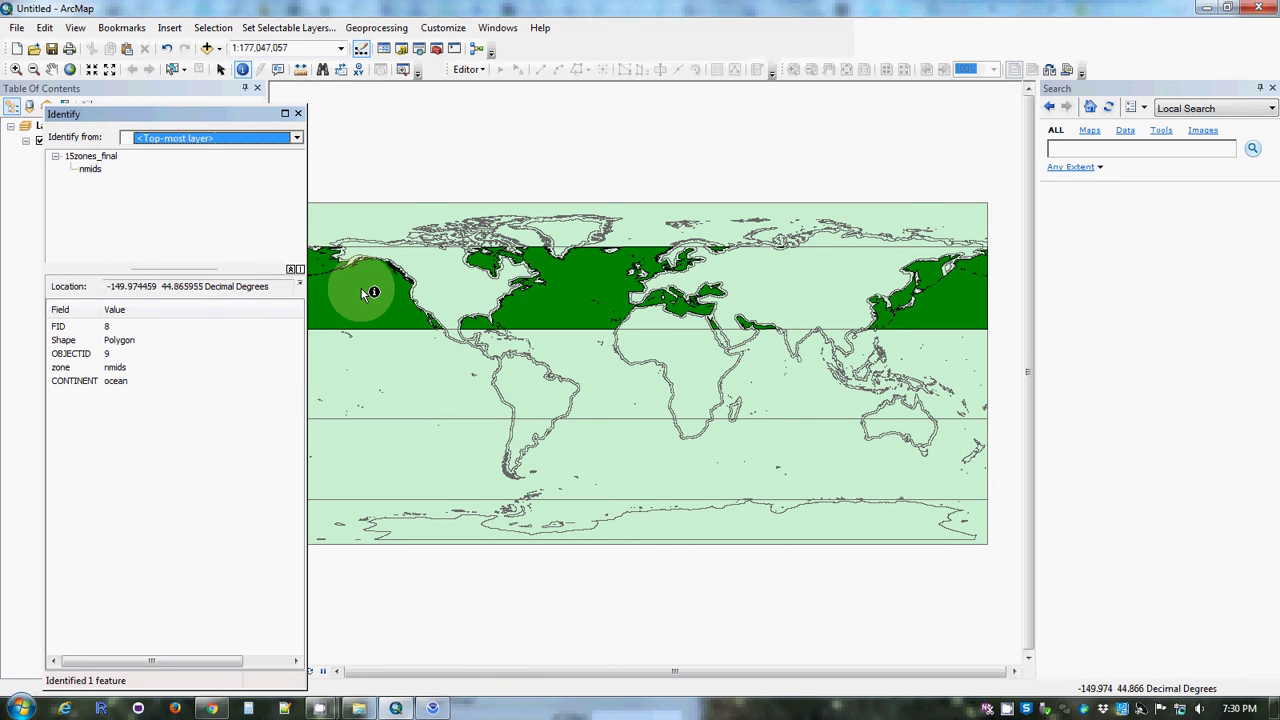
click(364, 293)
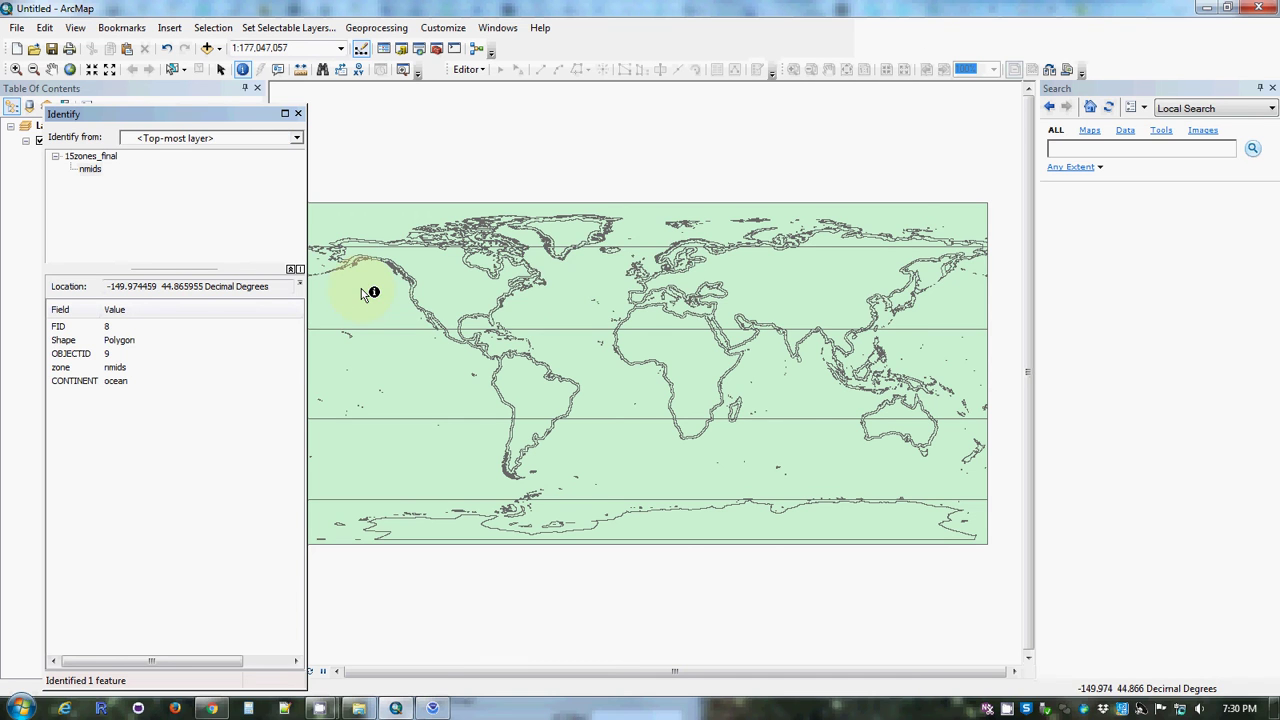
click(364, 293)
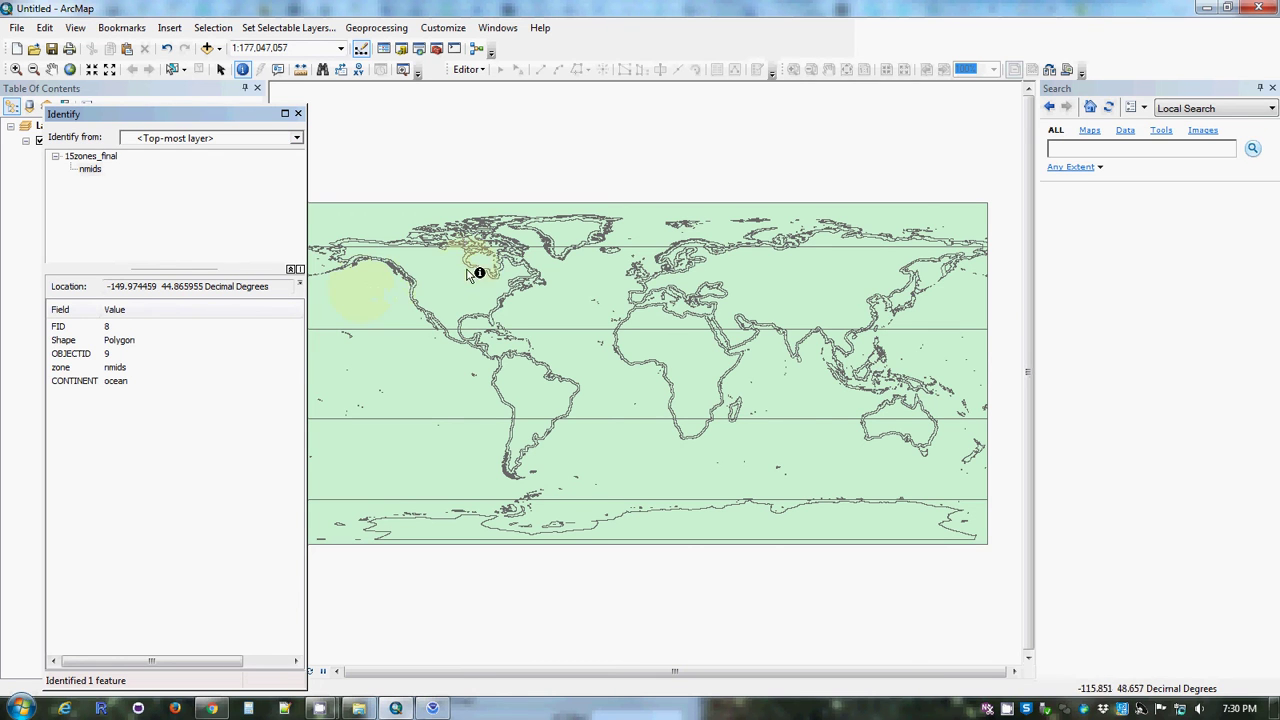
click(434, 297)
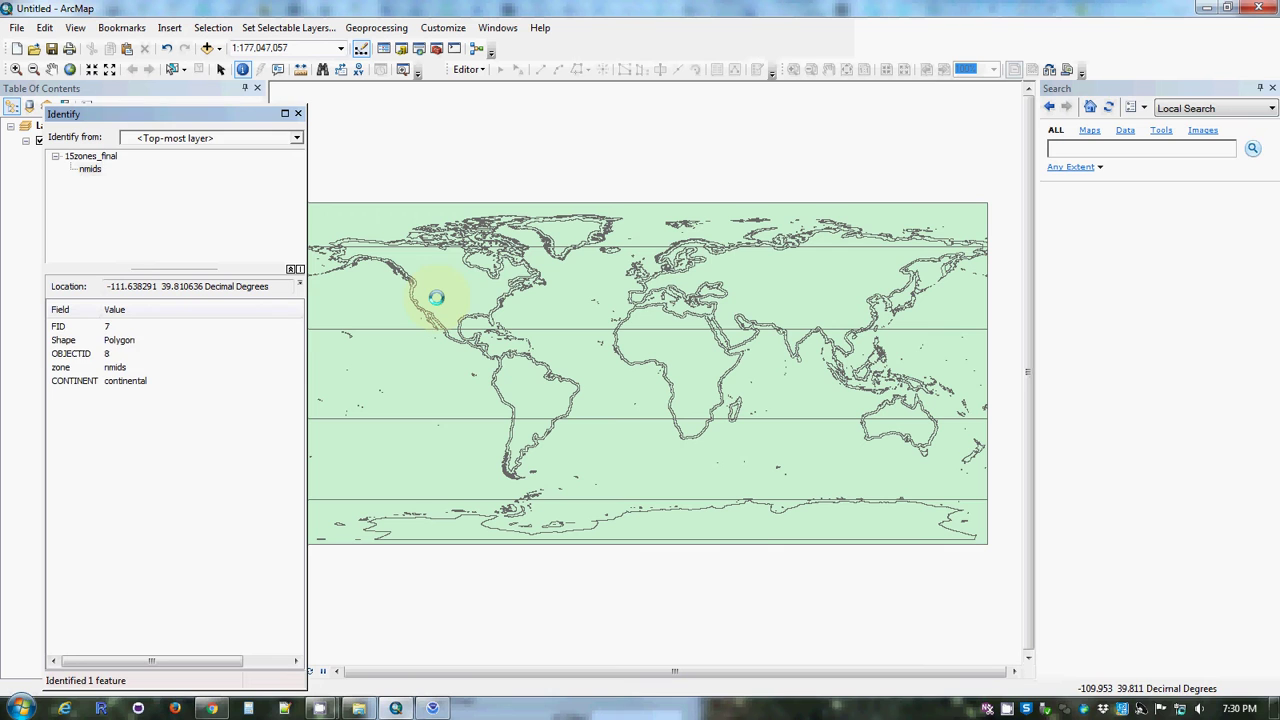
click(436, 297)
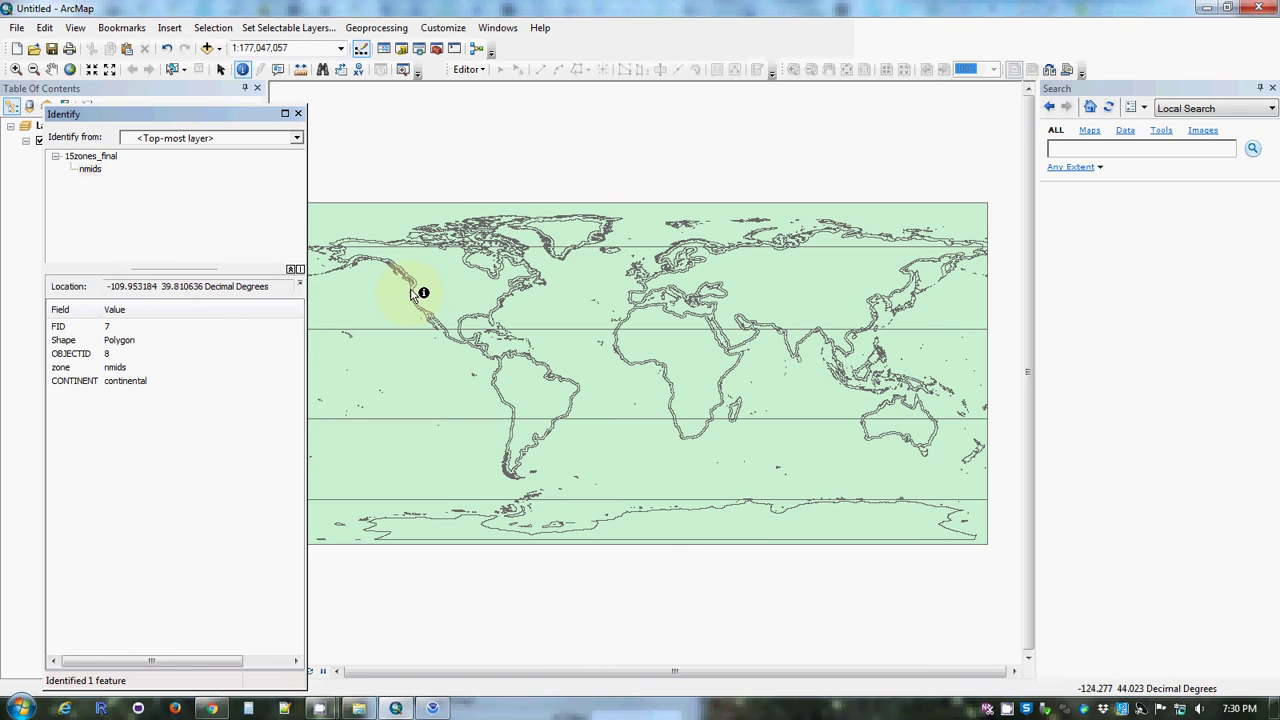
click(411, 290)
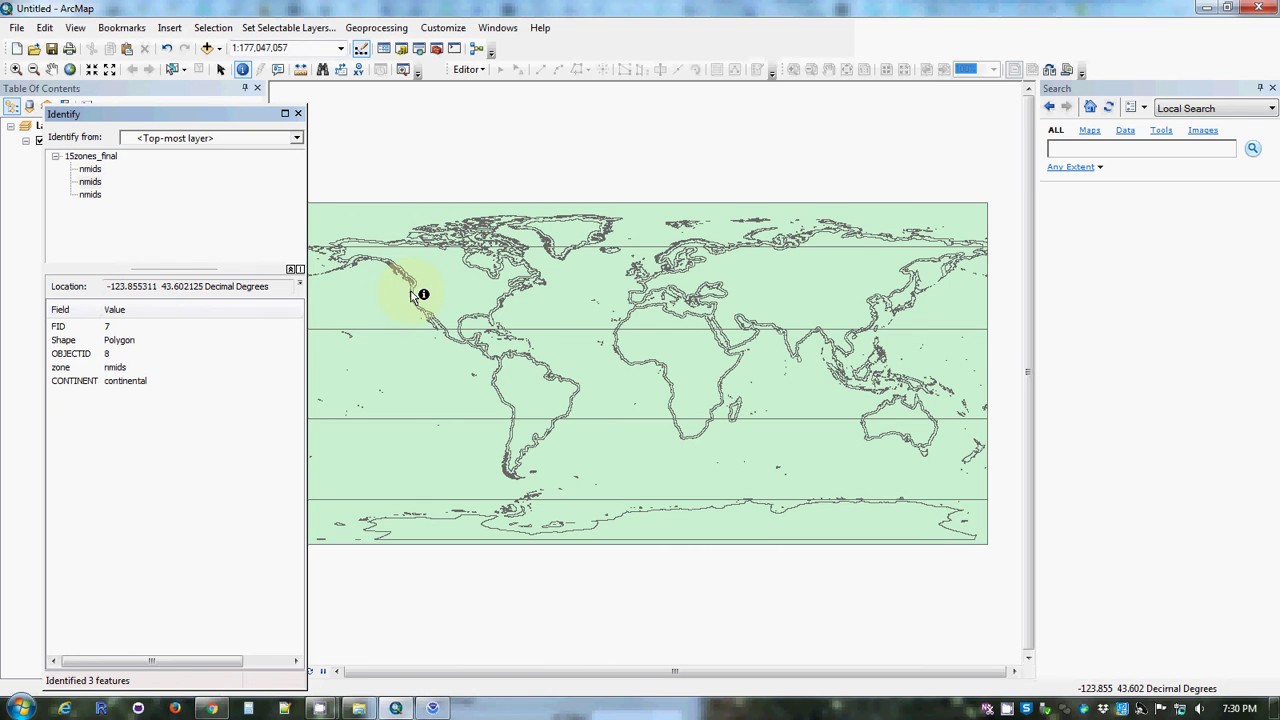
click(412, 292)
click(411, 292)
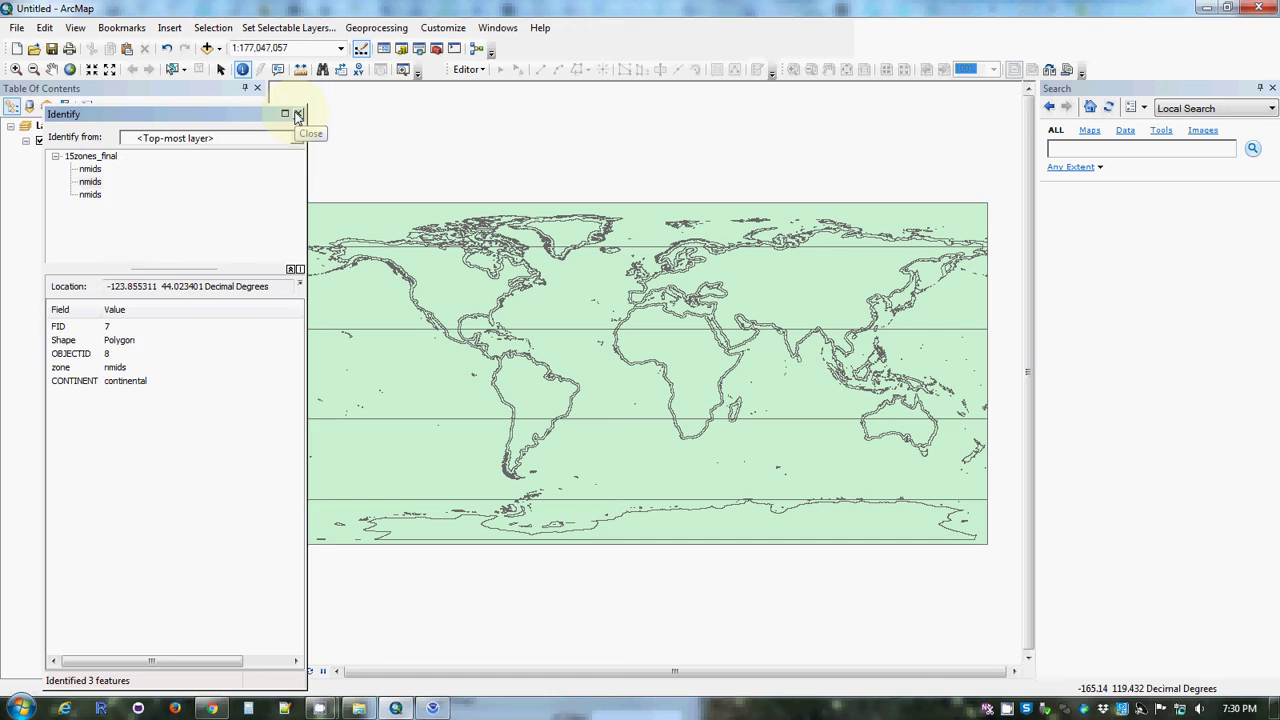
click(297, 115)
right_click(70, 143)
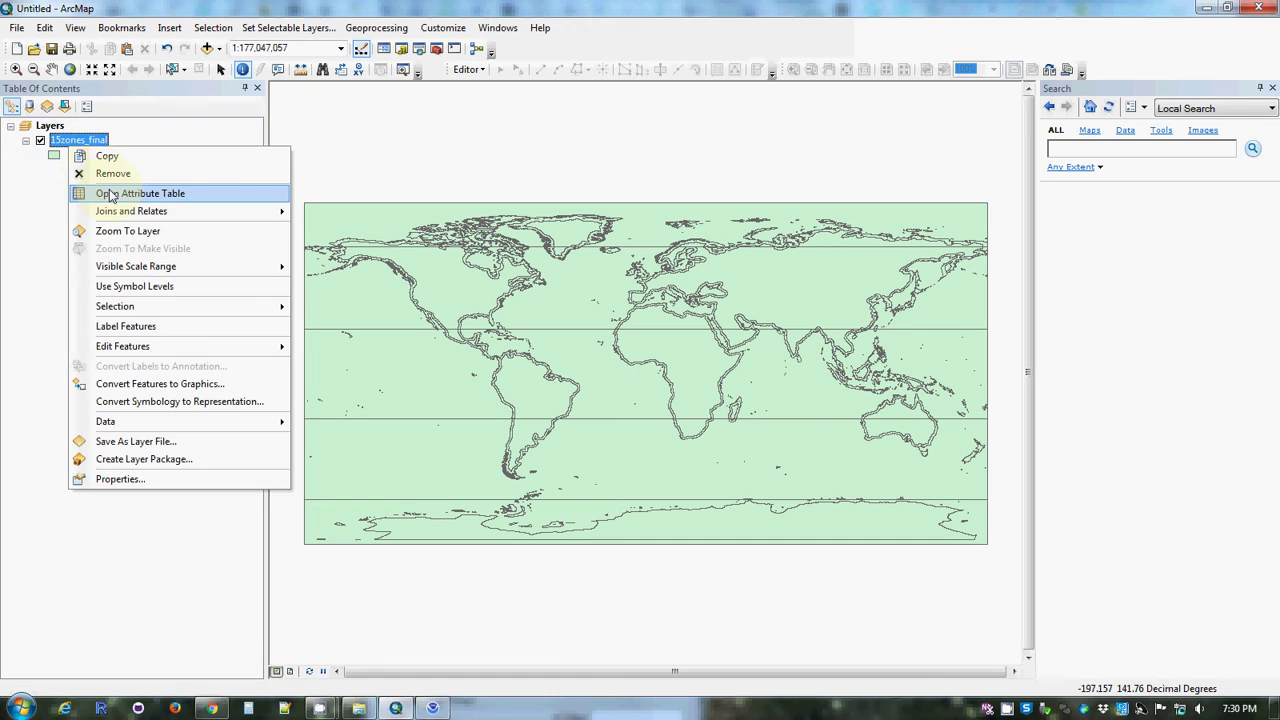
click(130, 194)
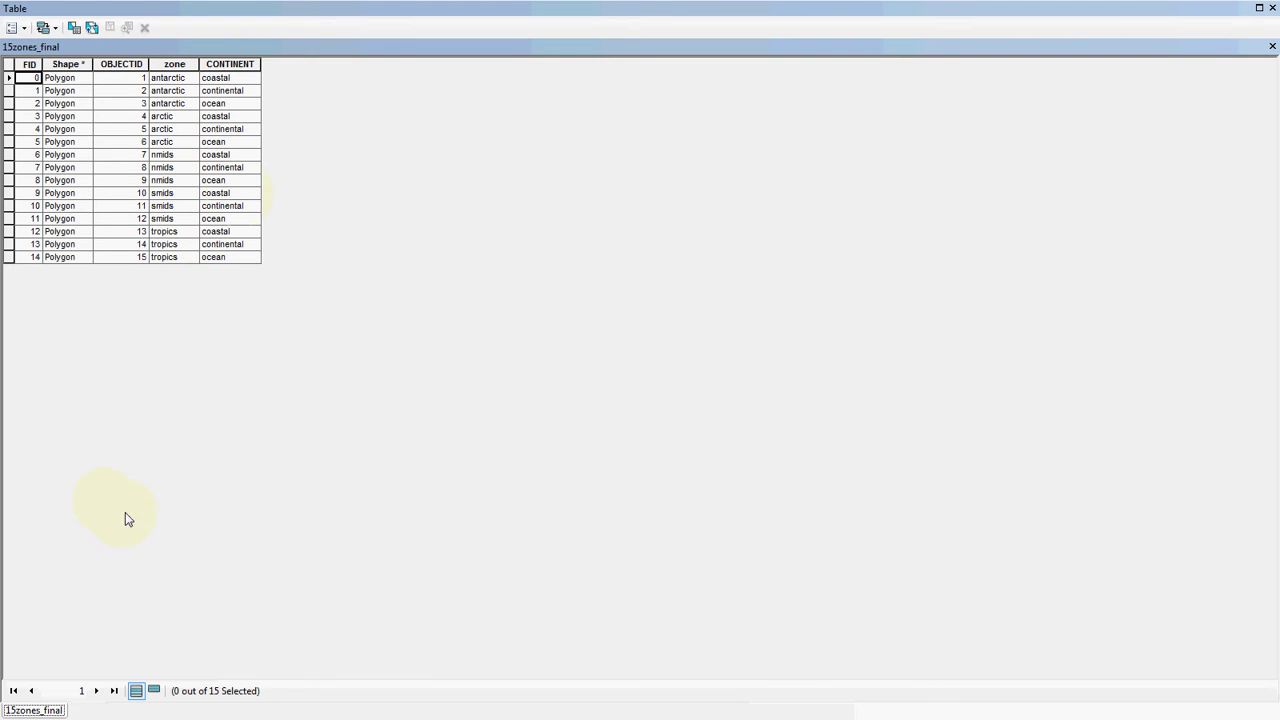
click(1272, 8)
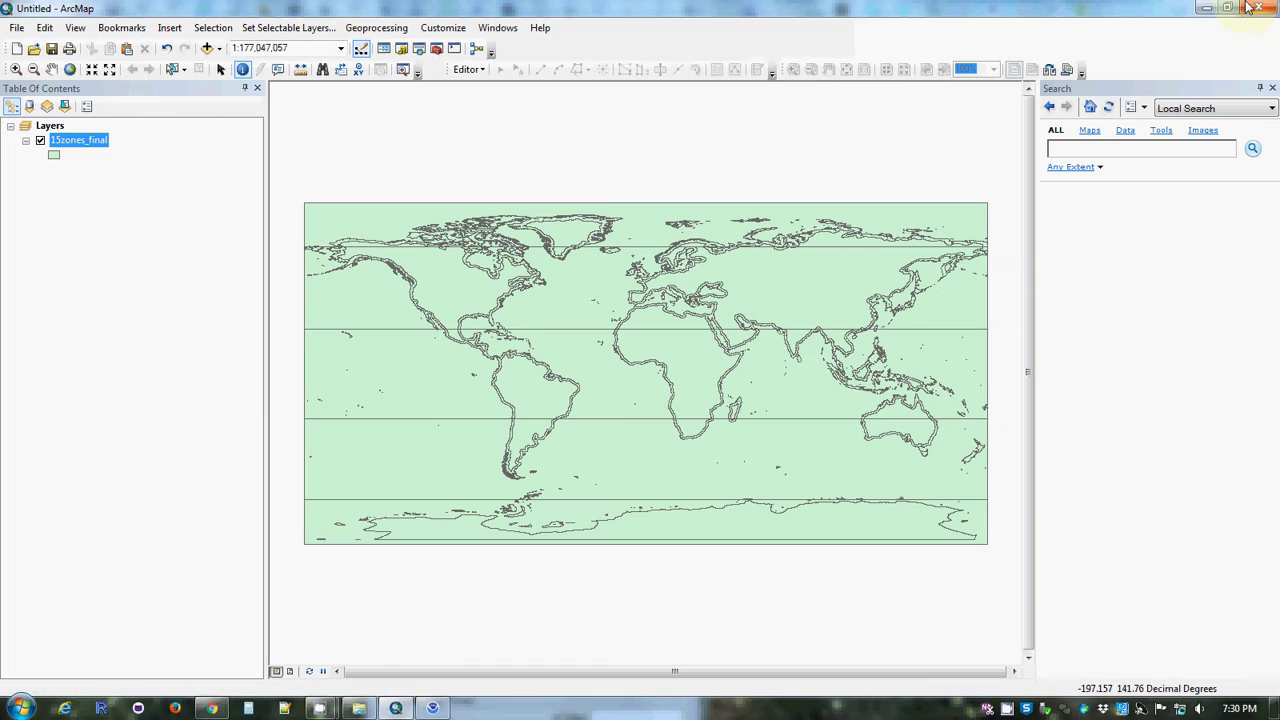
- Add gistemp1200_ERSSTv5.nc-var0-t1004_native.asc from E:\September1963, then also select the 15zones_final layer
click(220, 50)
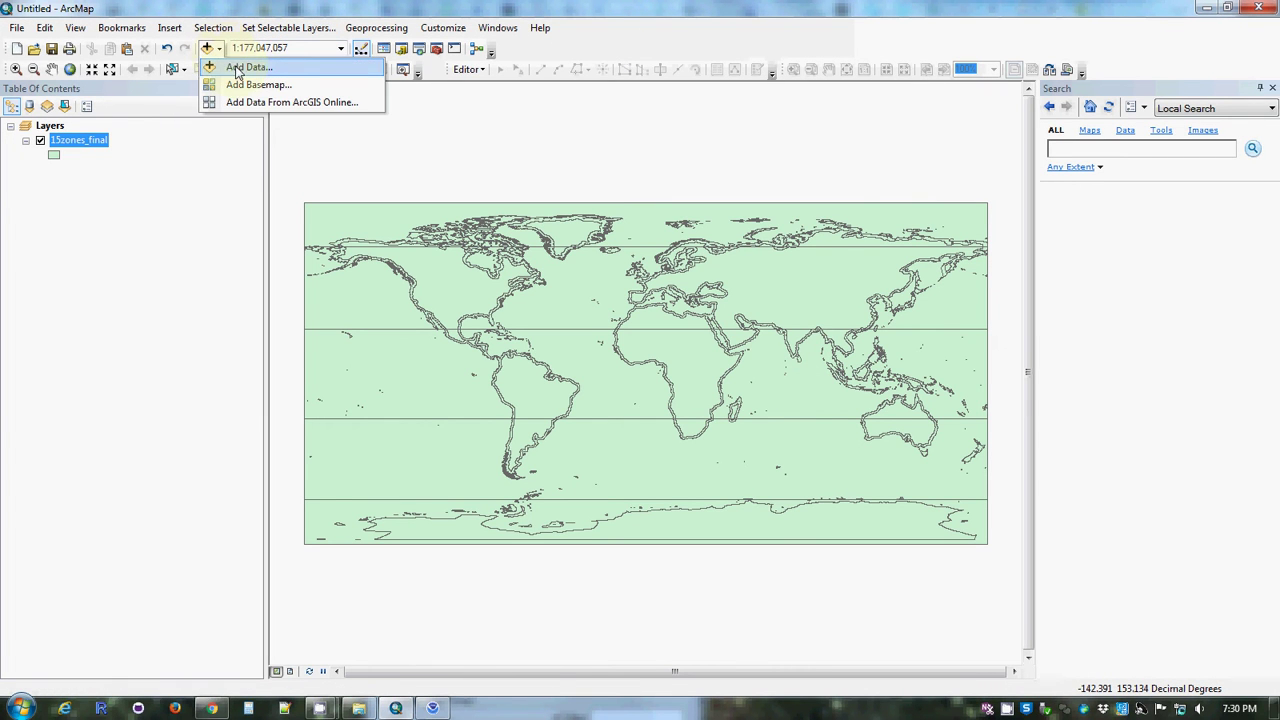
click(245, 67)
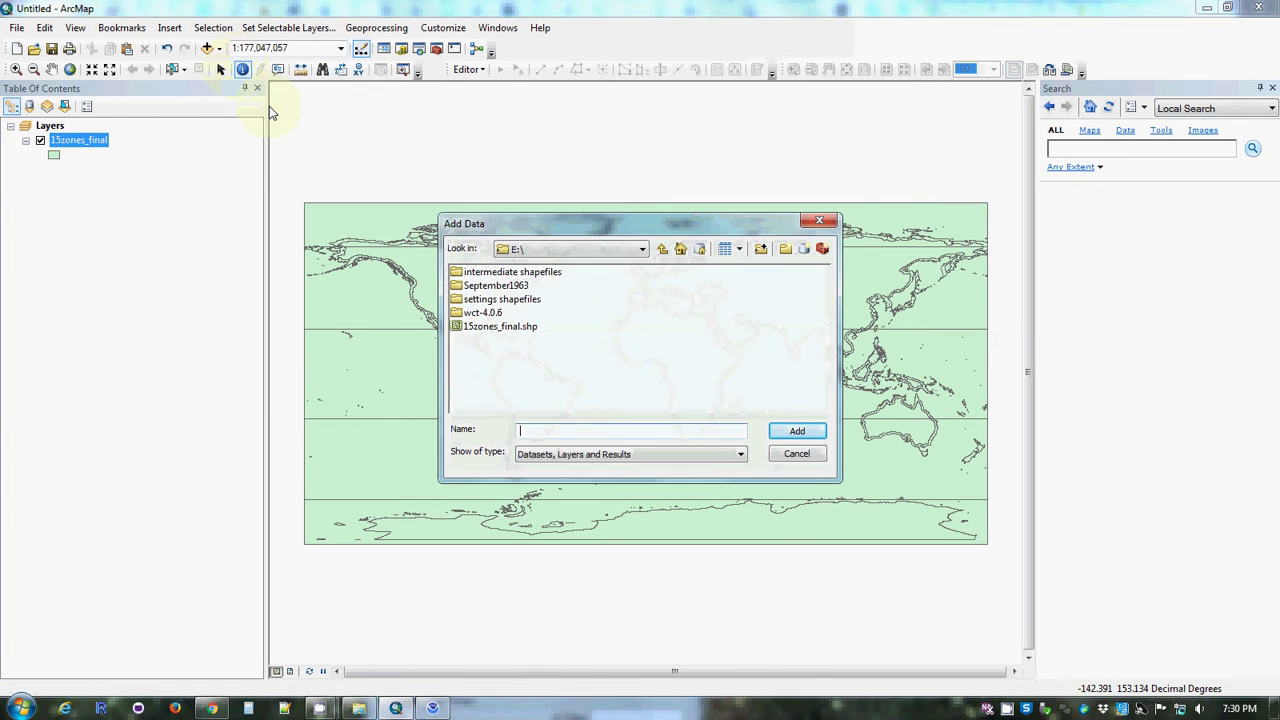
click(505, 289)
click(508, 290)
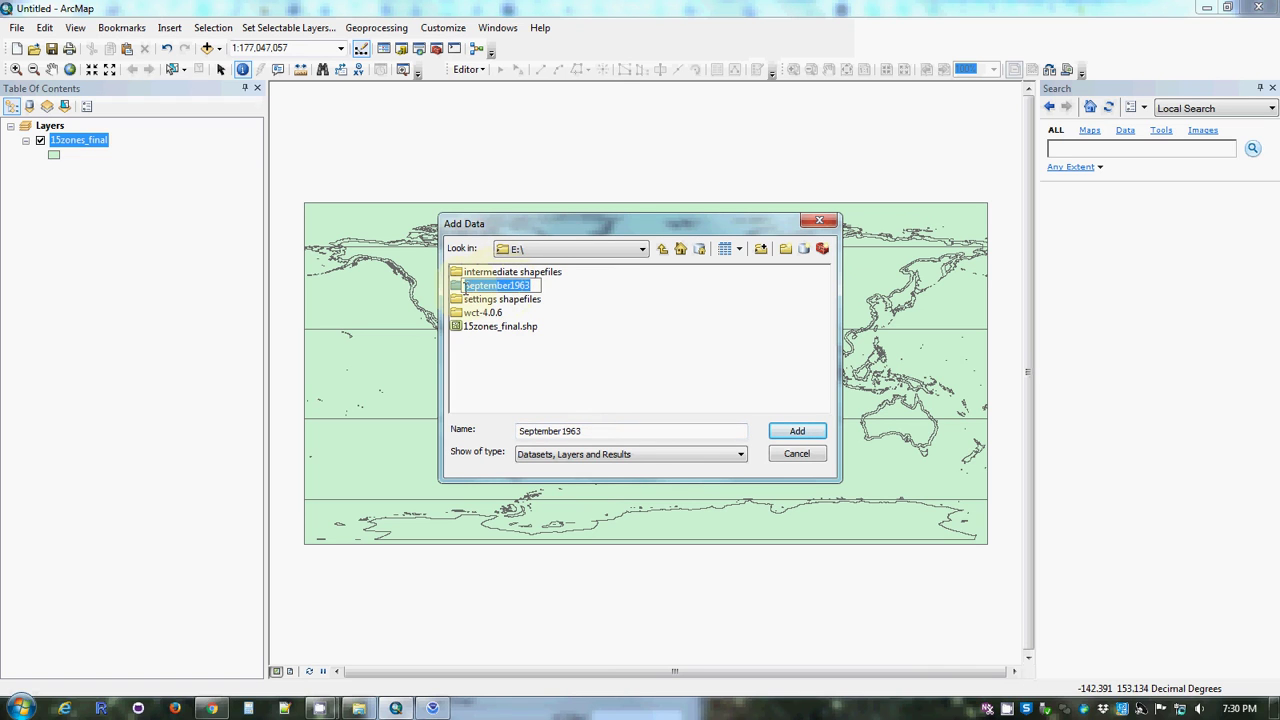
click(456, 288)
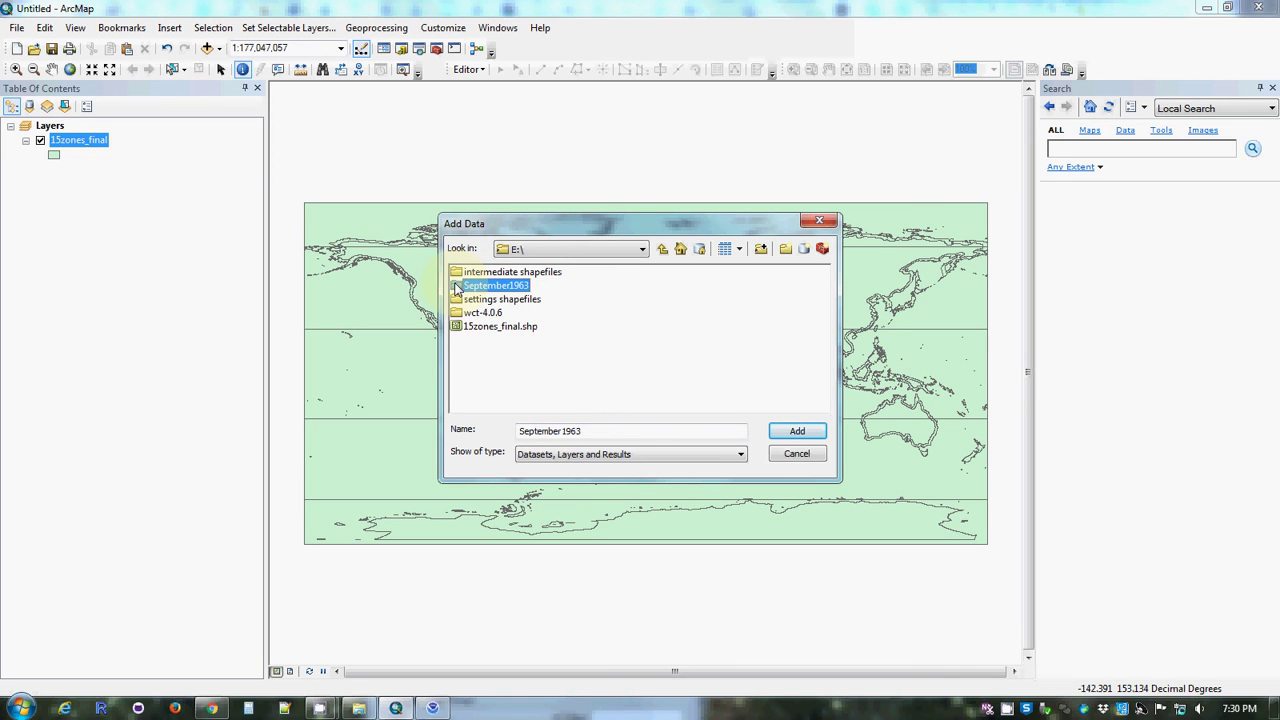
double_click(457, 289)
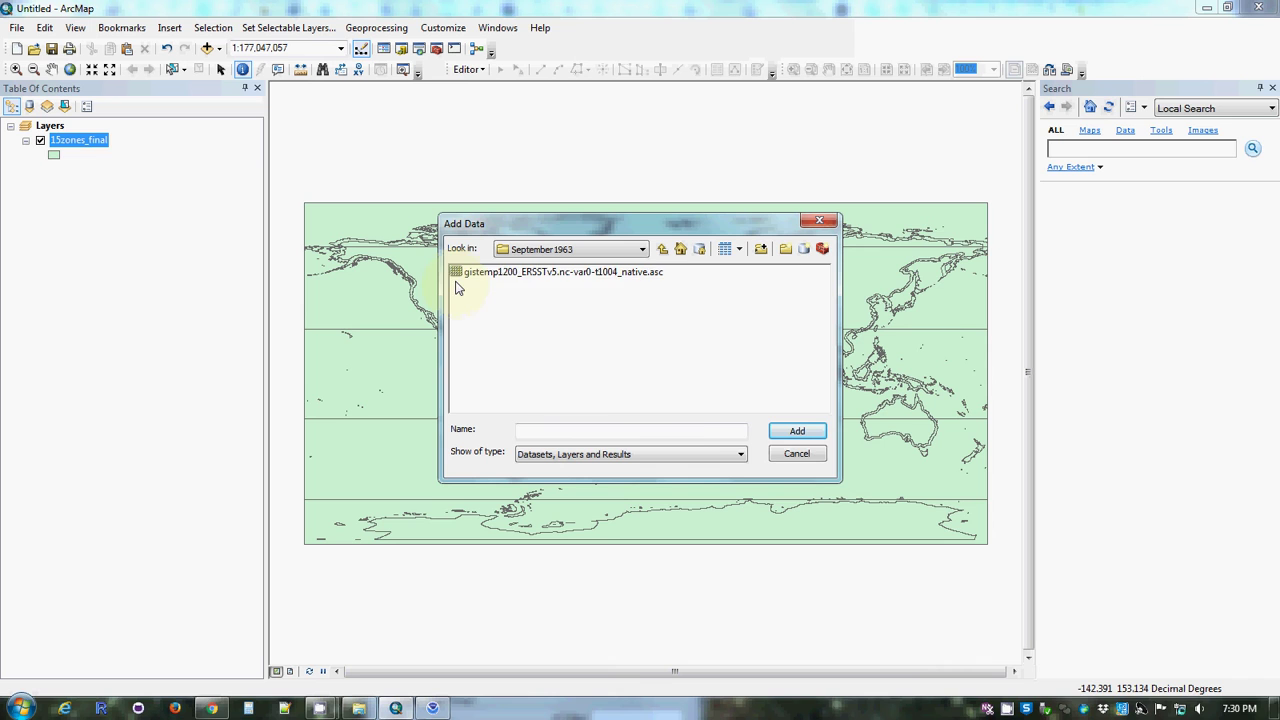
click(465, 273)
click(797, 430)
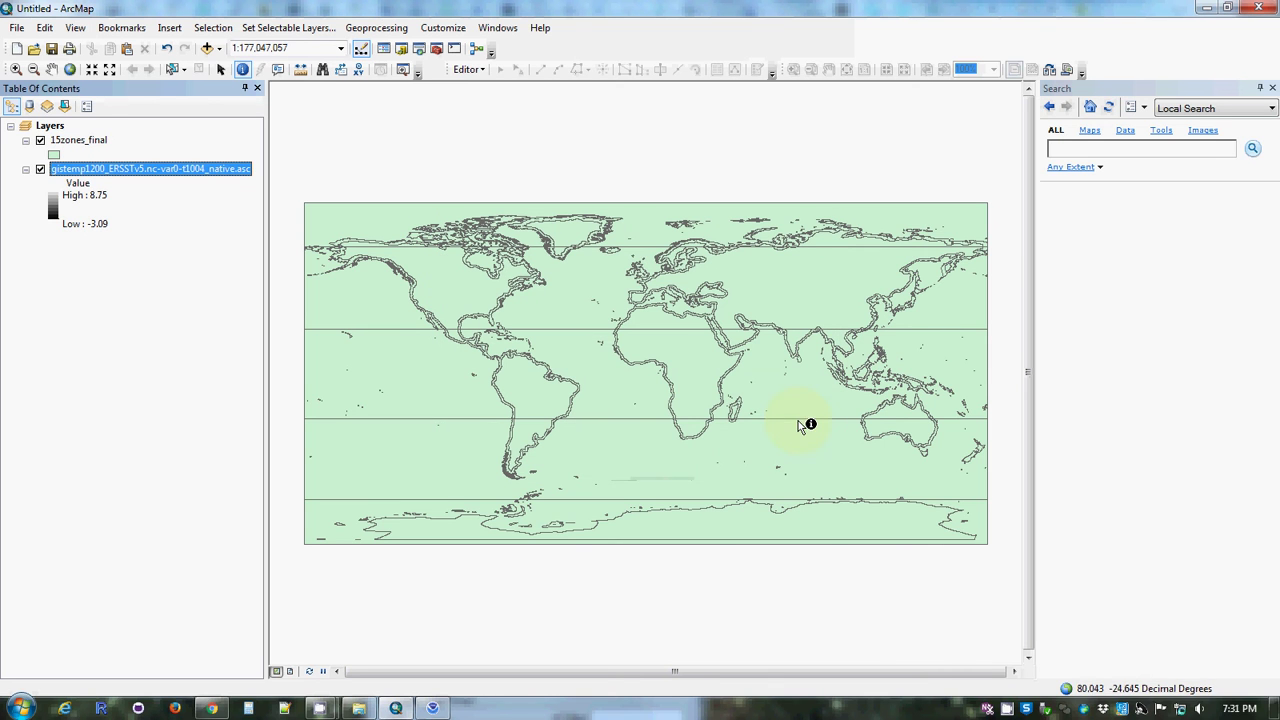
ctrl+click(78, 142)
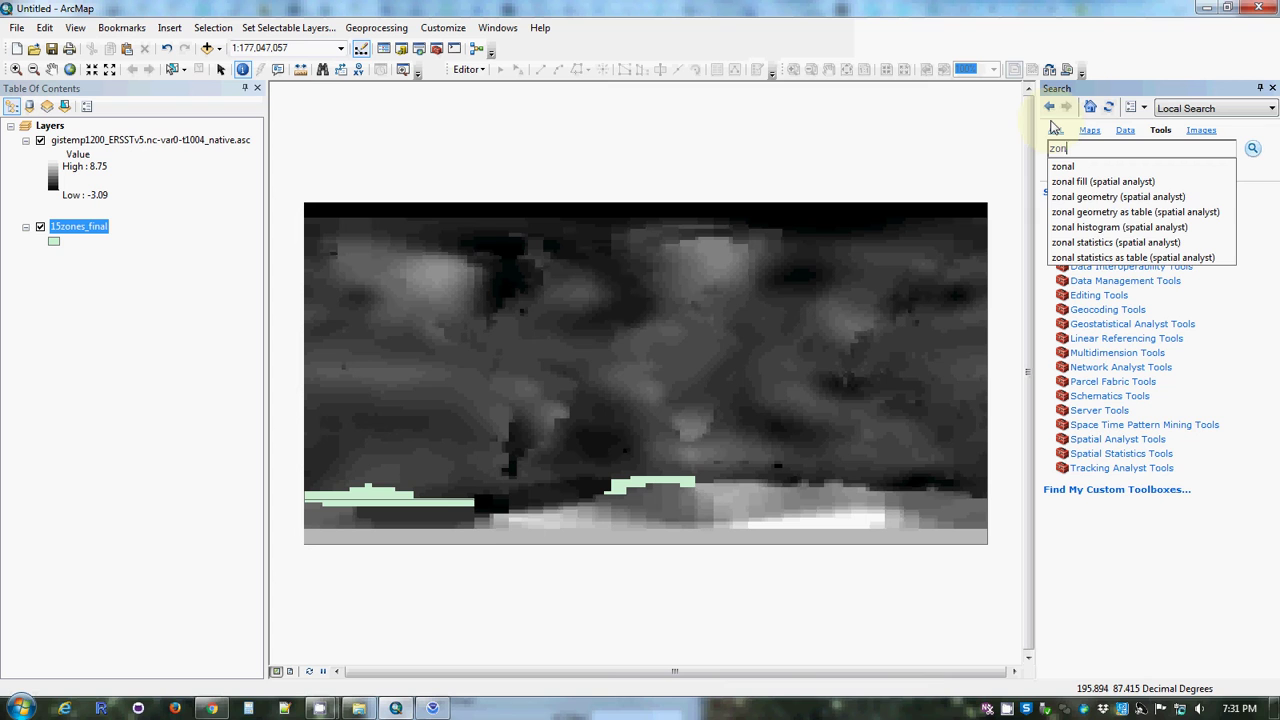
- Search the tools for 'zonal stat' to list Zonal Statistics and Zonal Statistics as Table
text(al statistics (spatial analyst)
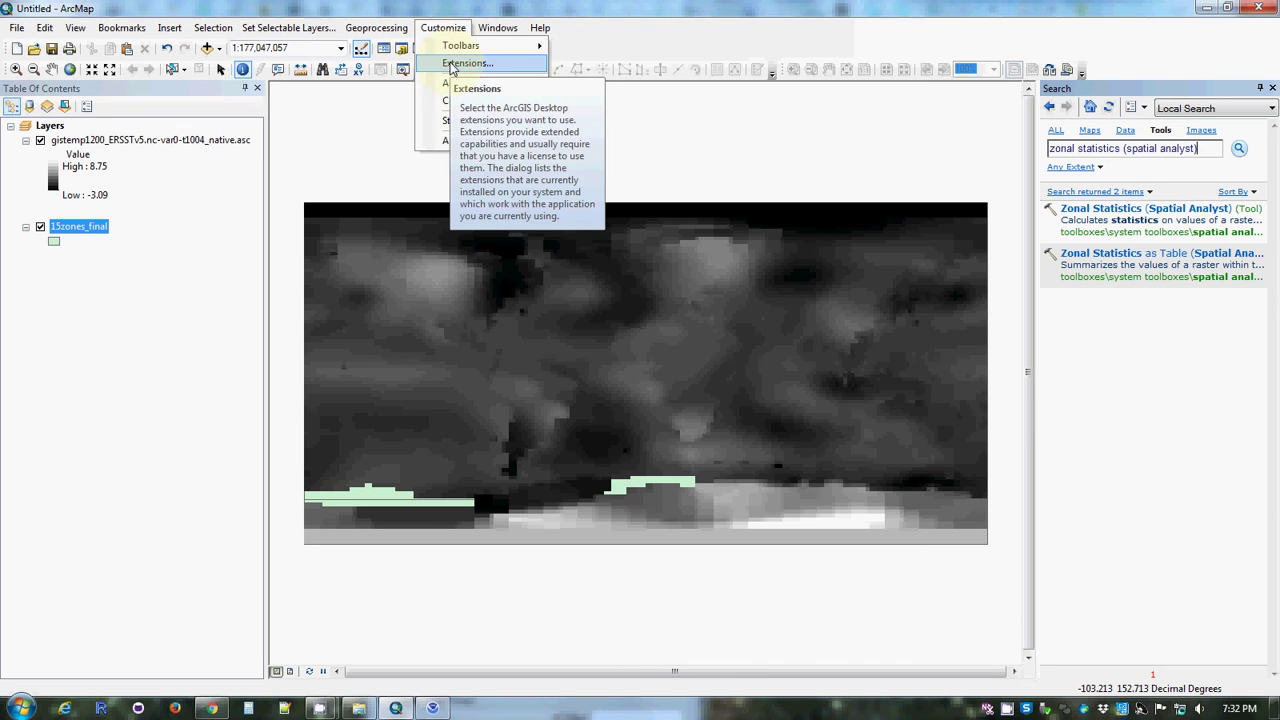
- Enable the Spatial Analyst extension under Customize > Extensions
click(451, 63)
click(522, 285)
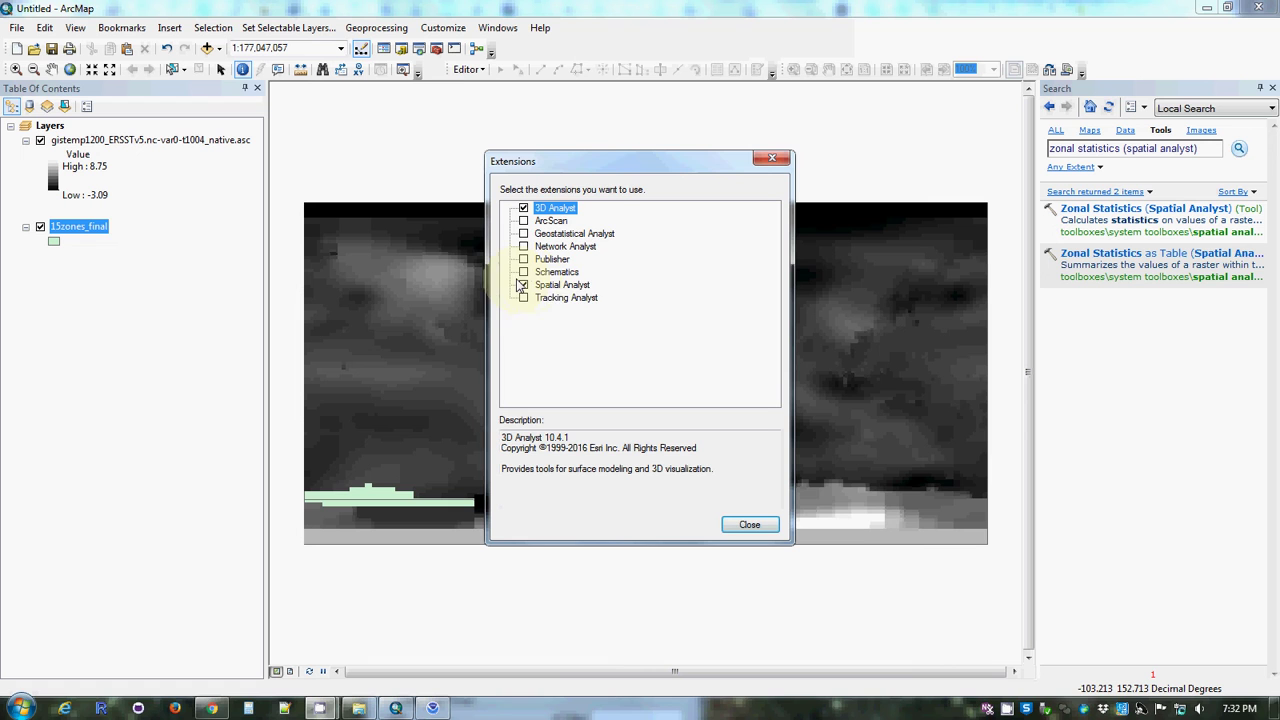
click(750, 526)
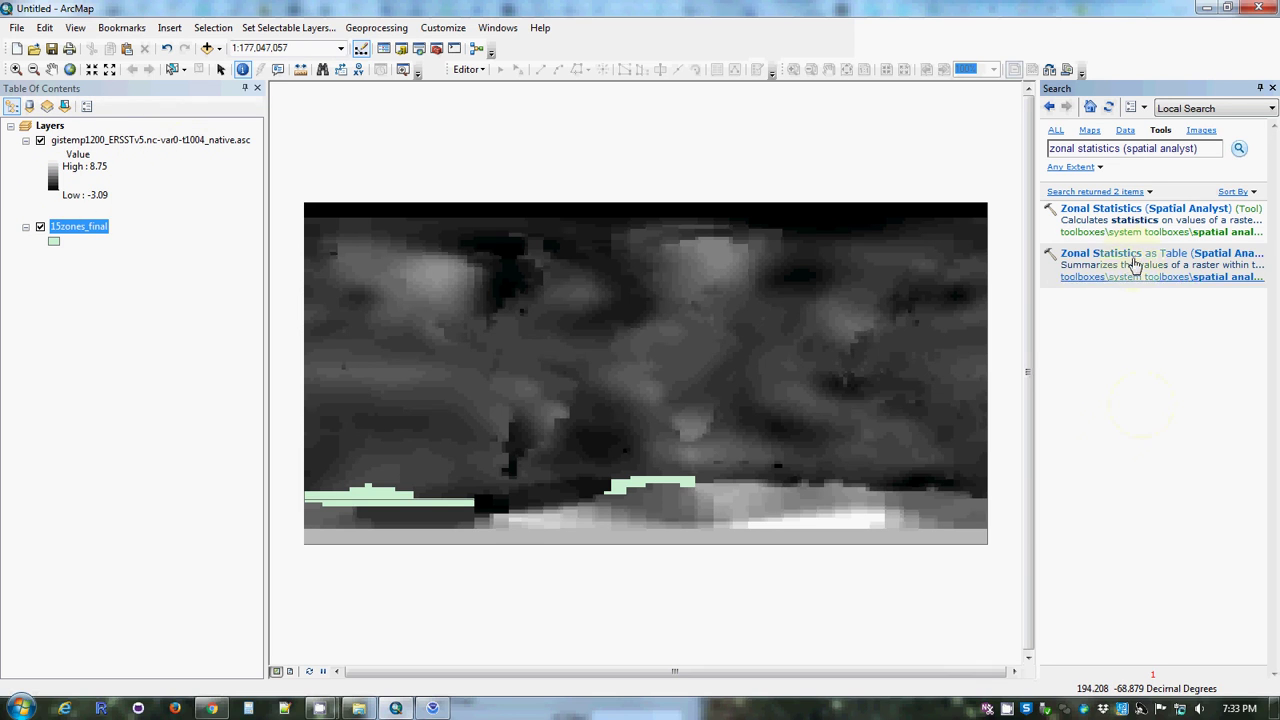
- Open the Zonal Statistics as Table tool from the search results, then pause the recorder and move it aside
click(1125, 258)
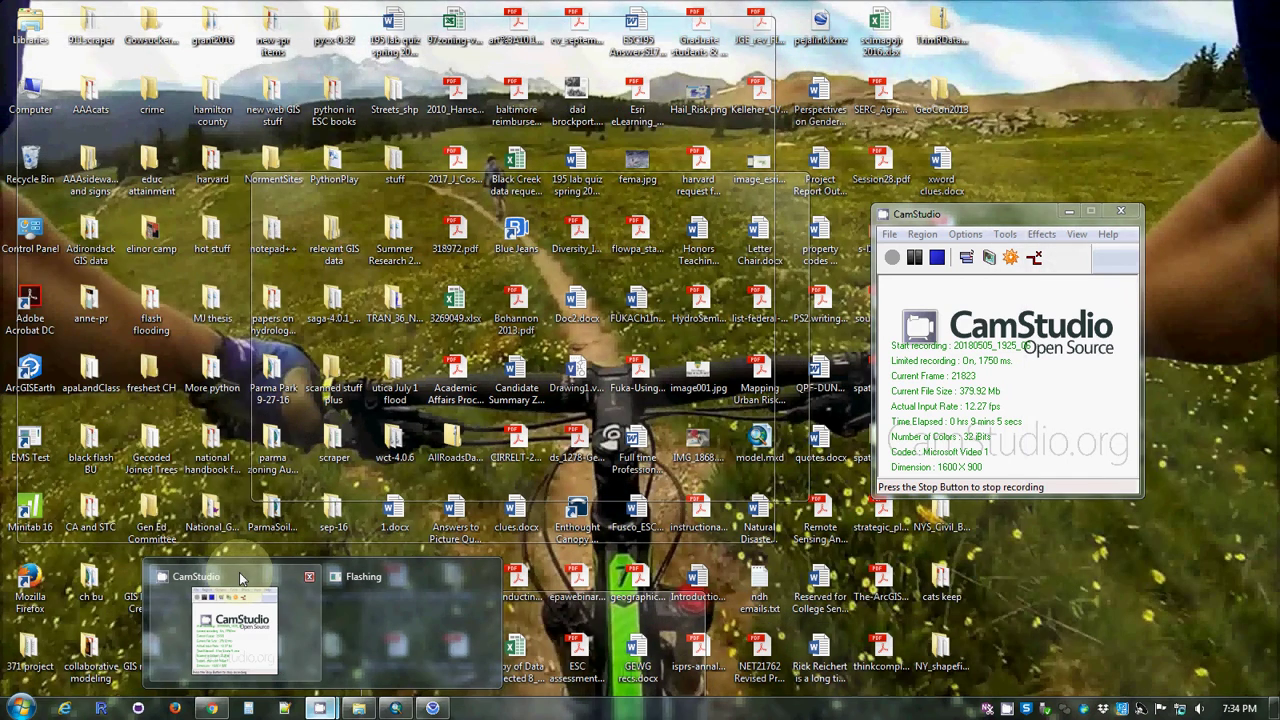
click(240, 577)
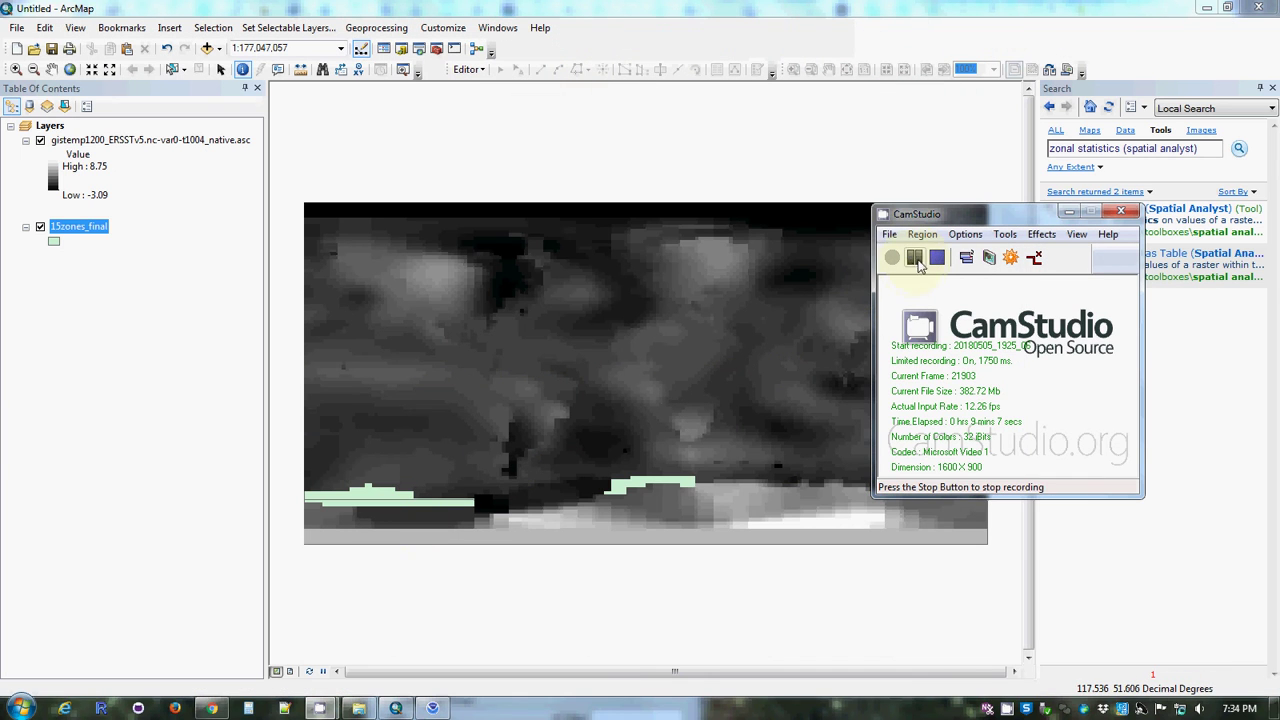
click(889, 234)
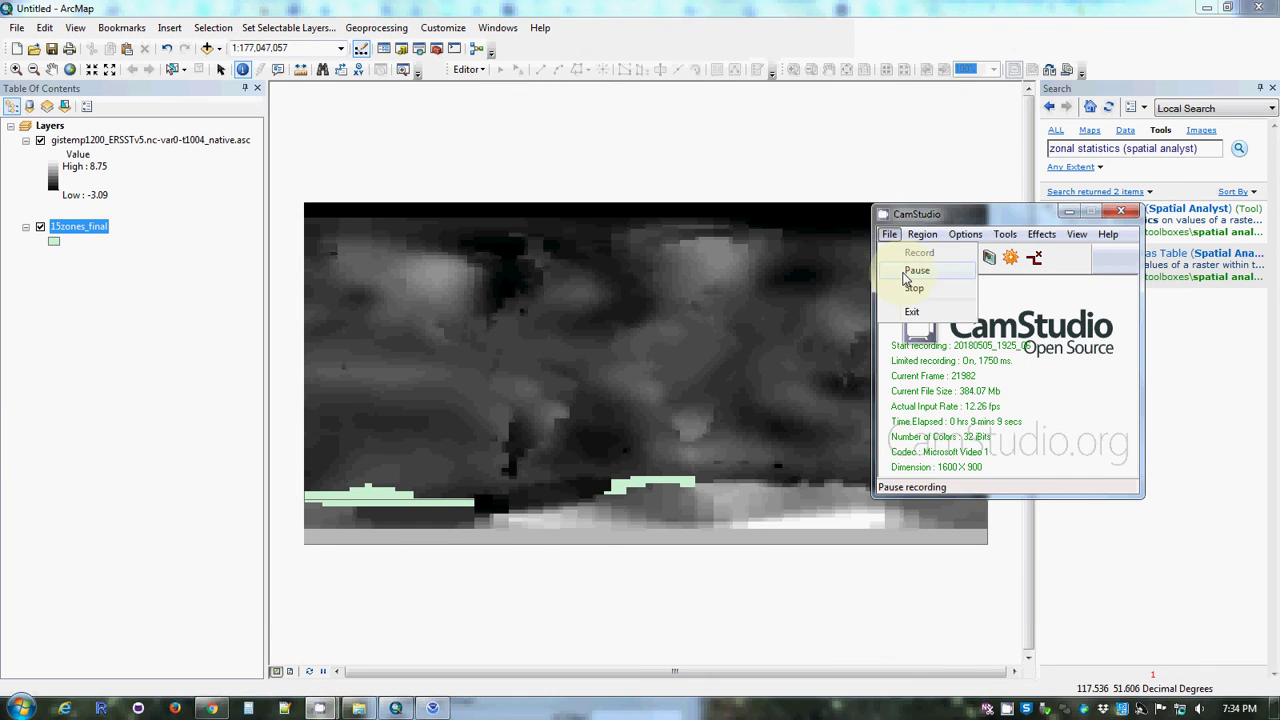
click(893, 270)
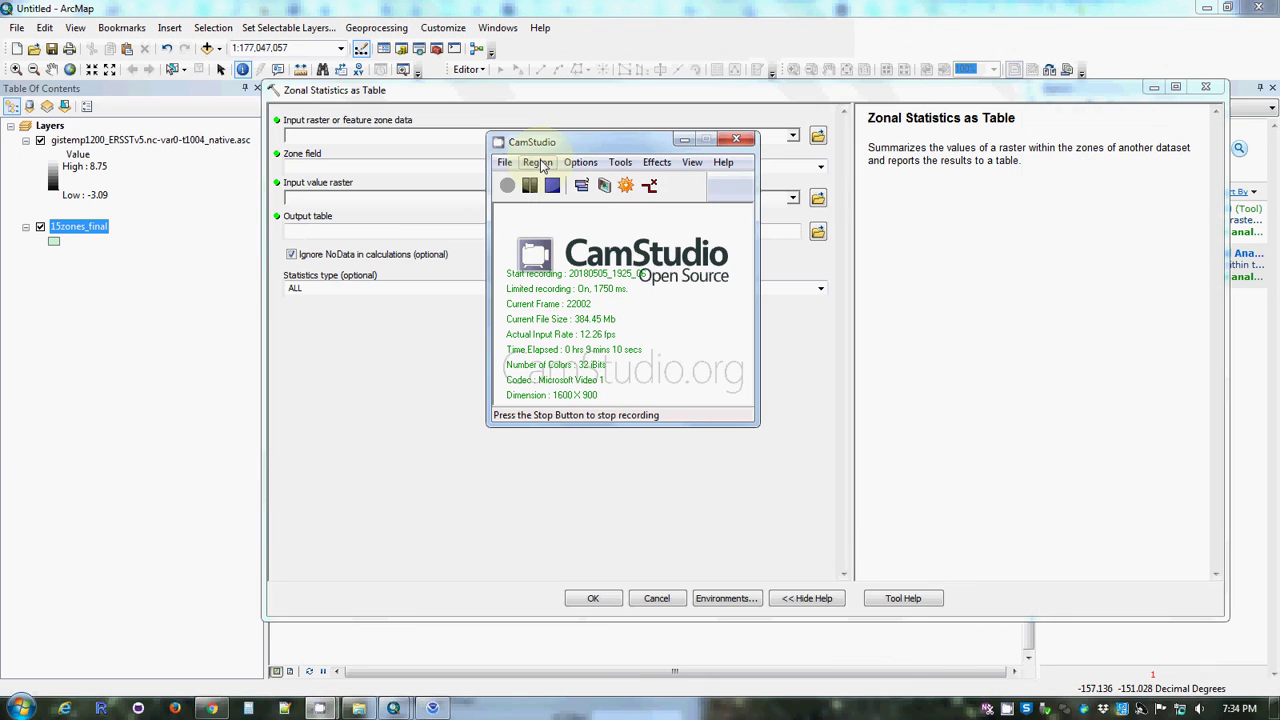
drag(574, 143, 52, 327)
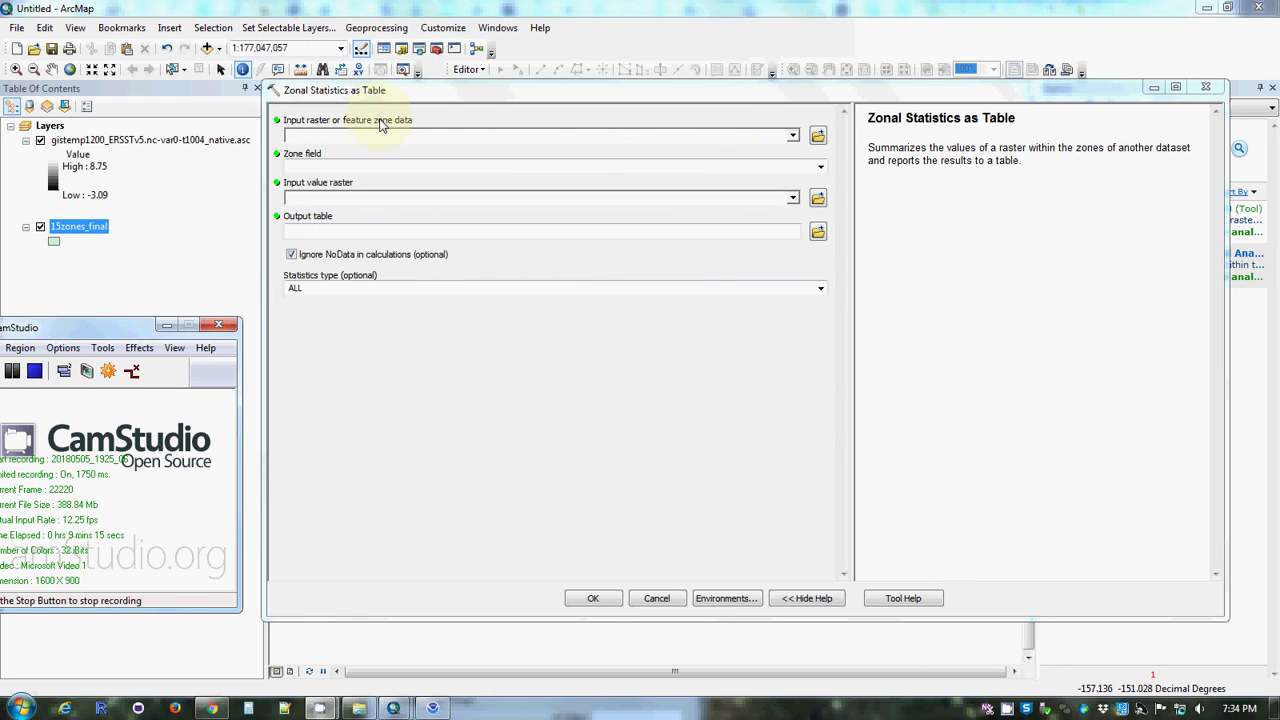
- Run Zonal Statistics as Table on 15zones_final zones with the gistemp anomaly raster, ALL statistics
click(793, 134)
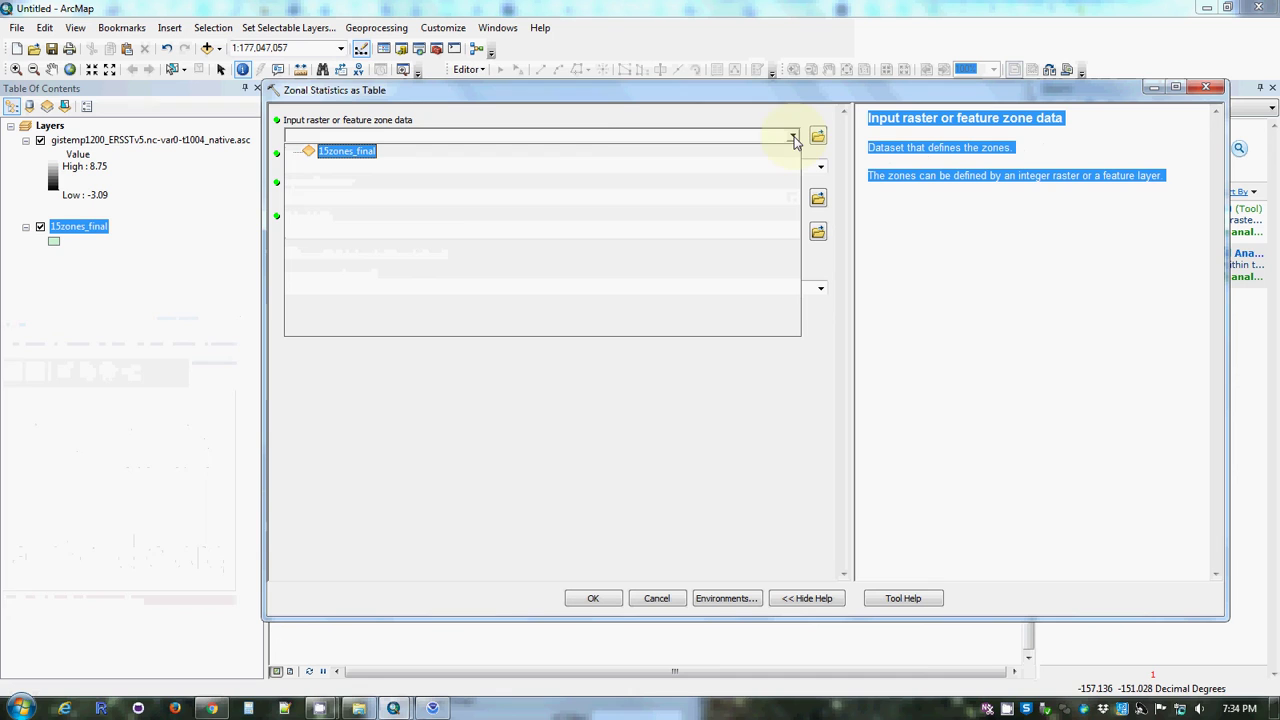
click(328, 151)
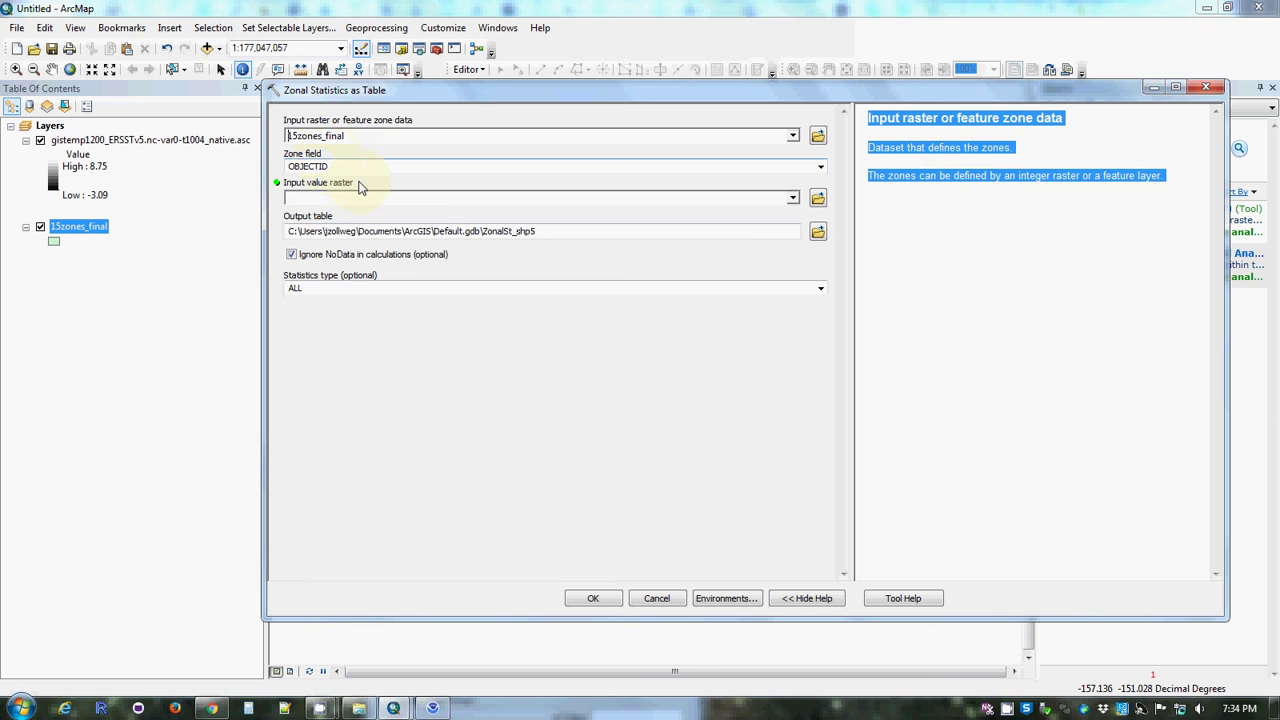
click(792, 200)
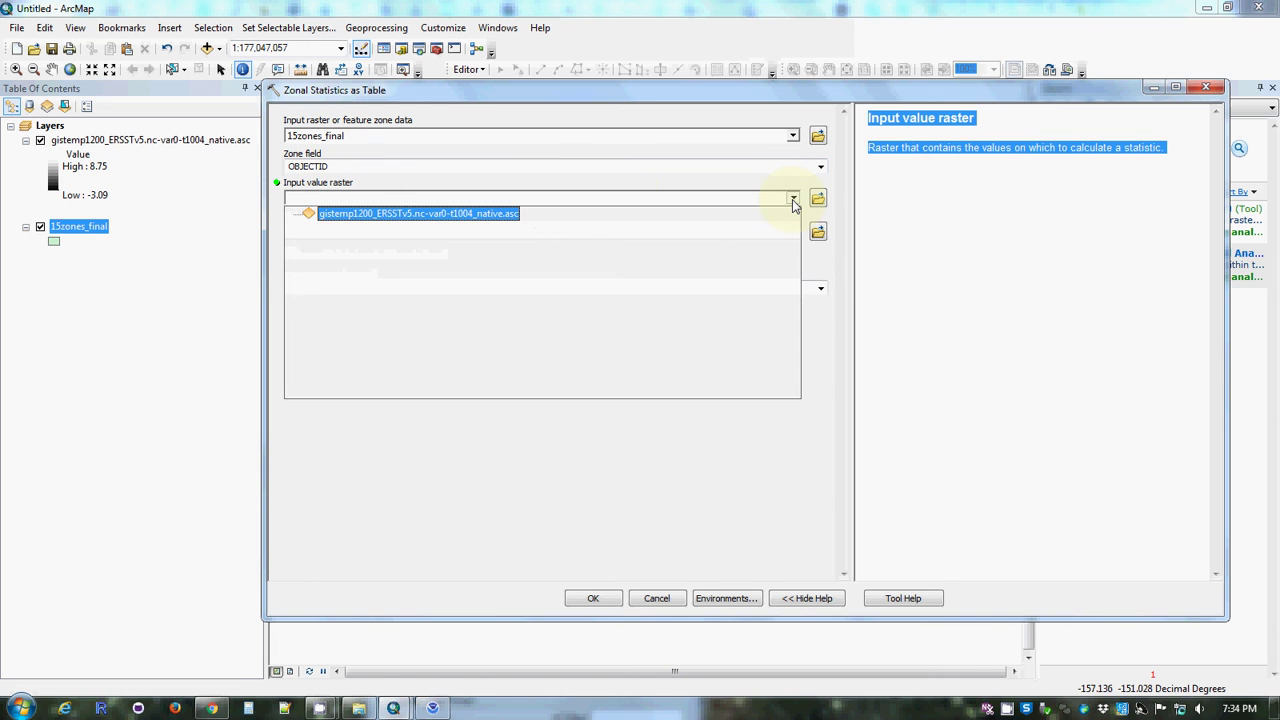
click(408, 214)
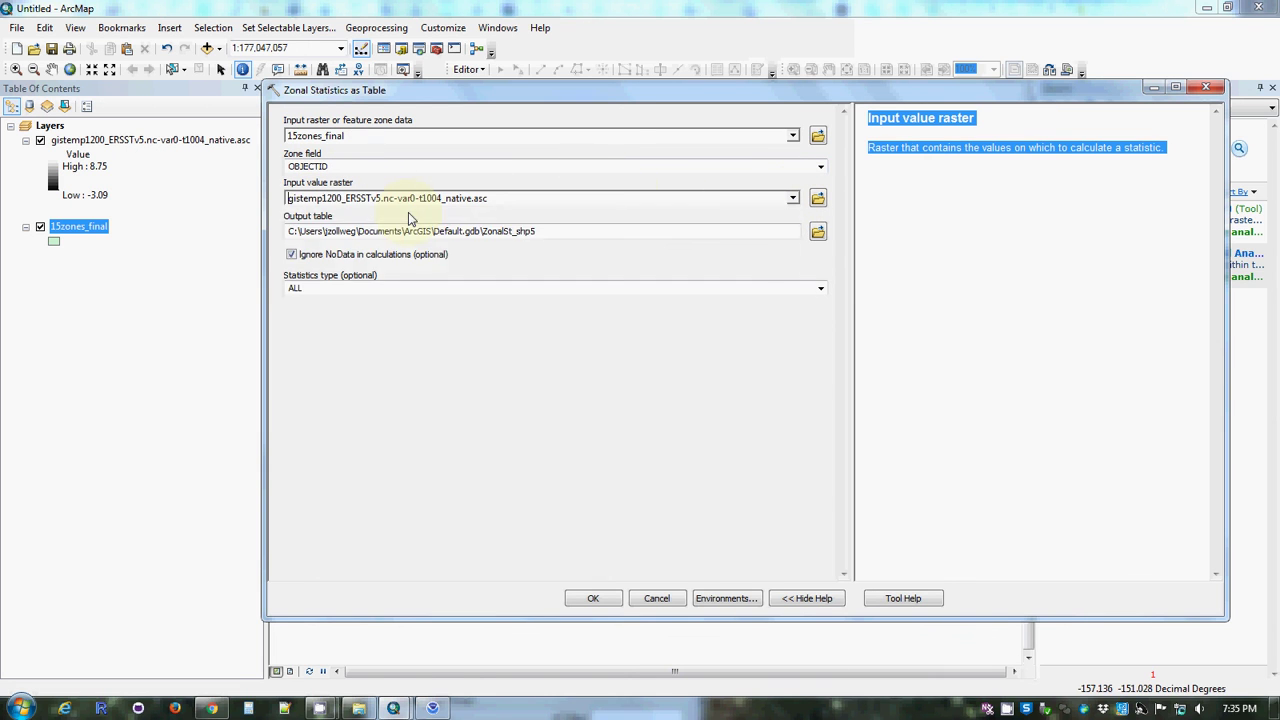
click(592, 600)
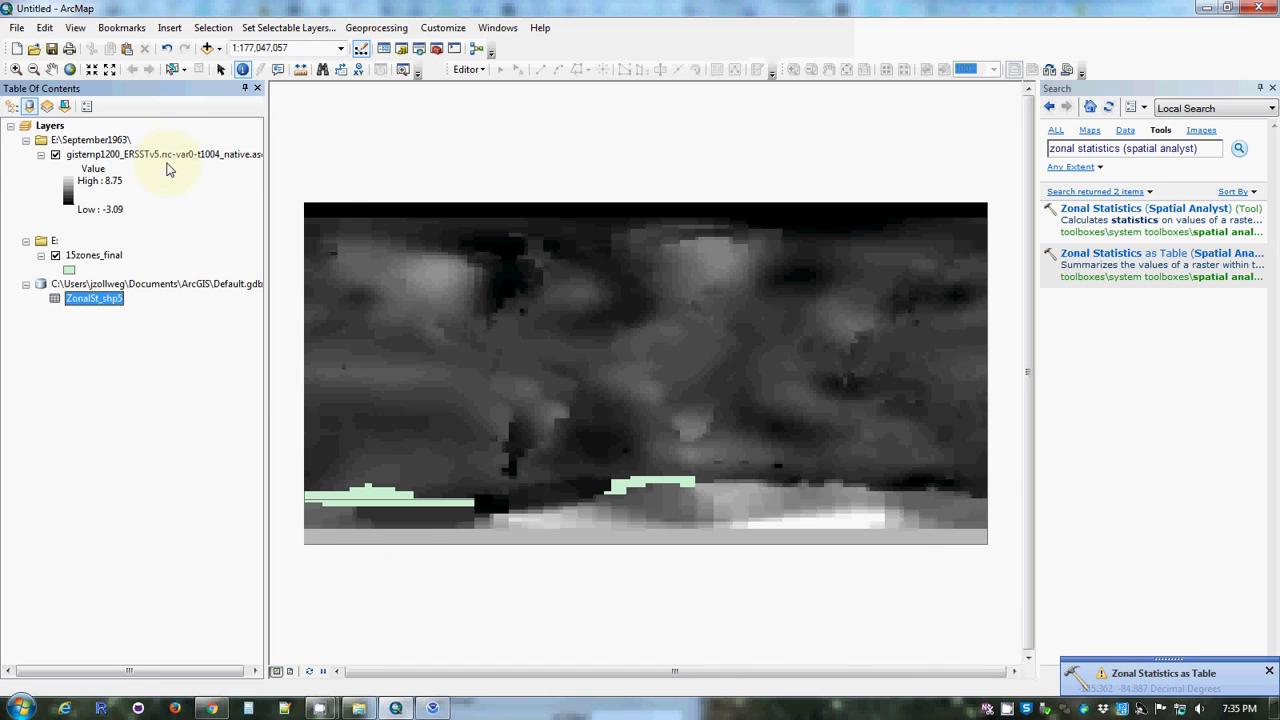
- Check the gistemp temperature raster layer's properties and close them unchanged
right_click(183, 157)
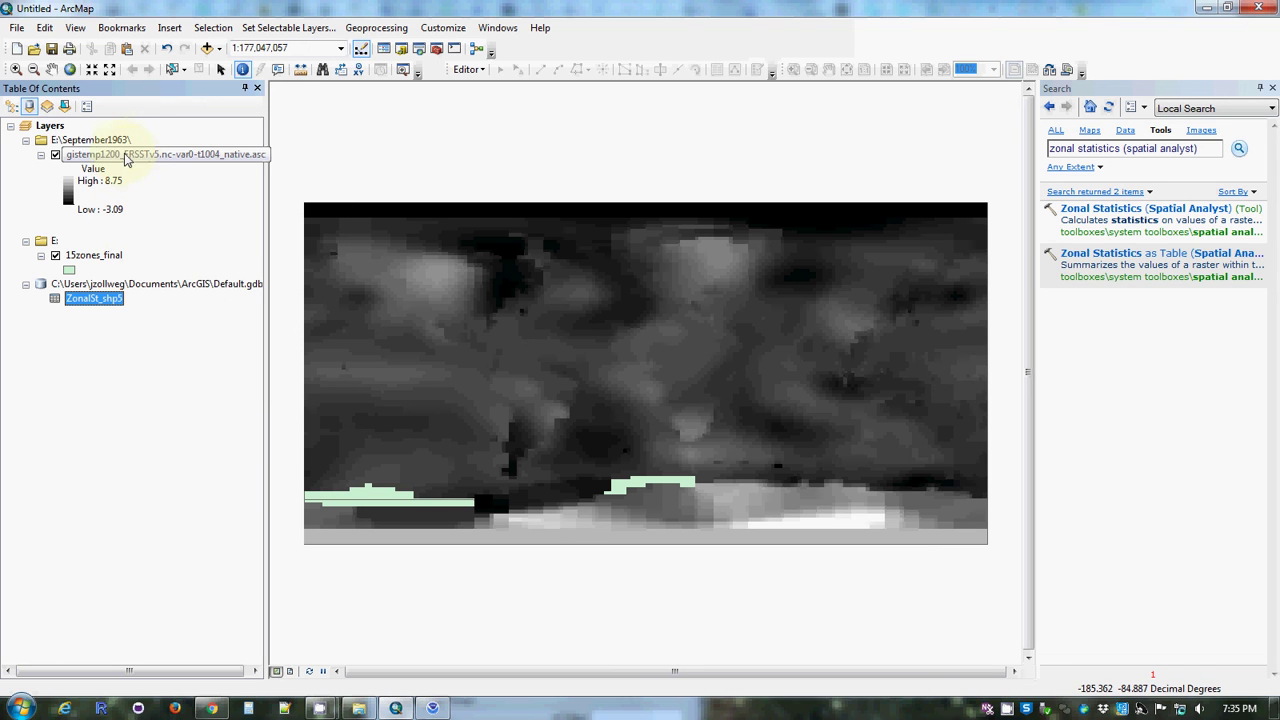
double_click(128, 156)
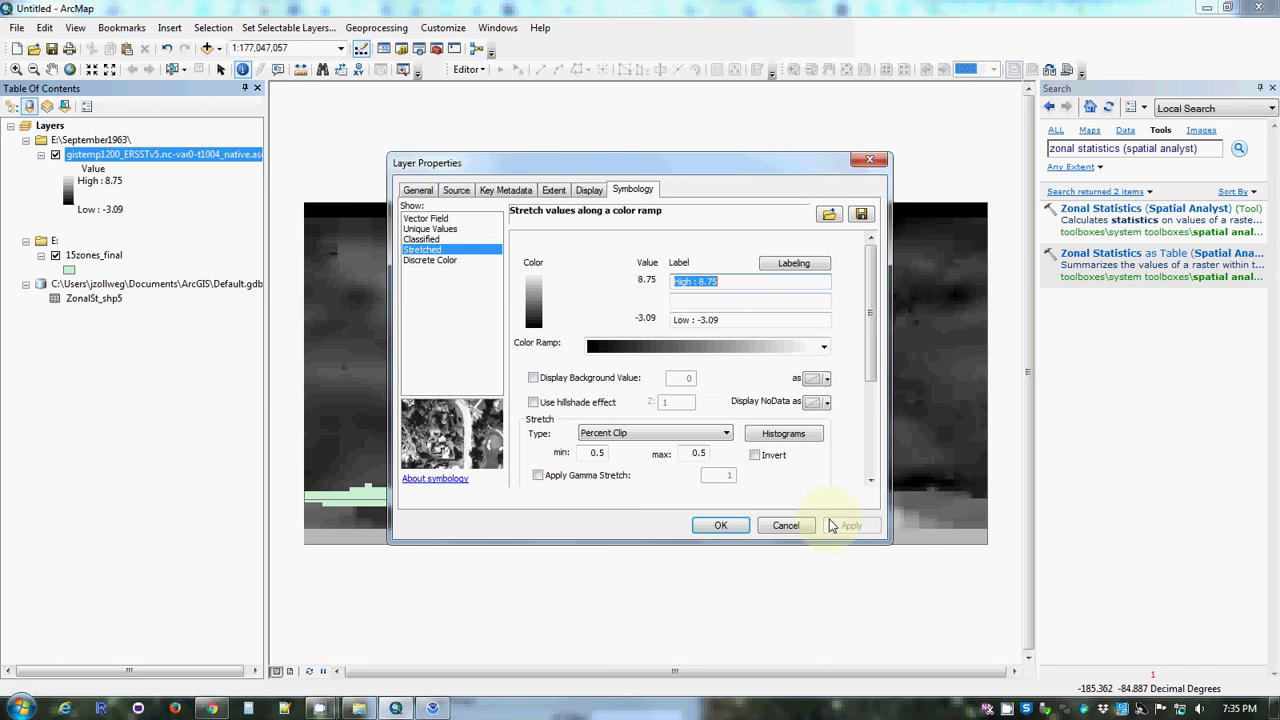
click(787, 528)
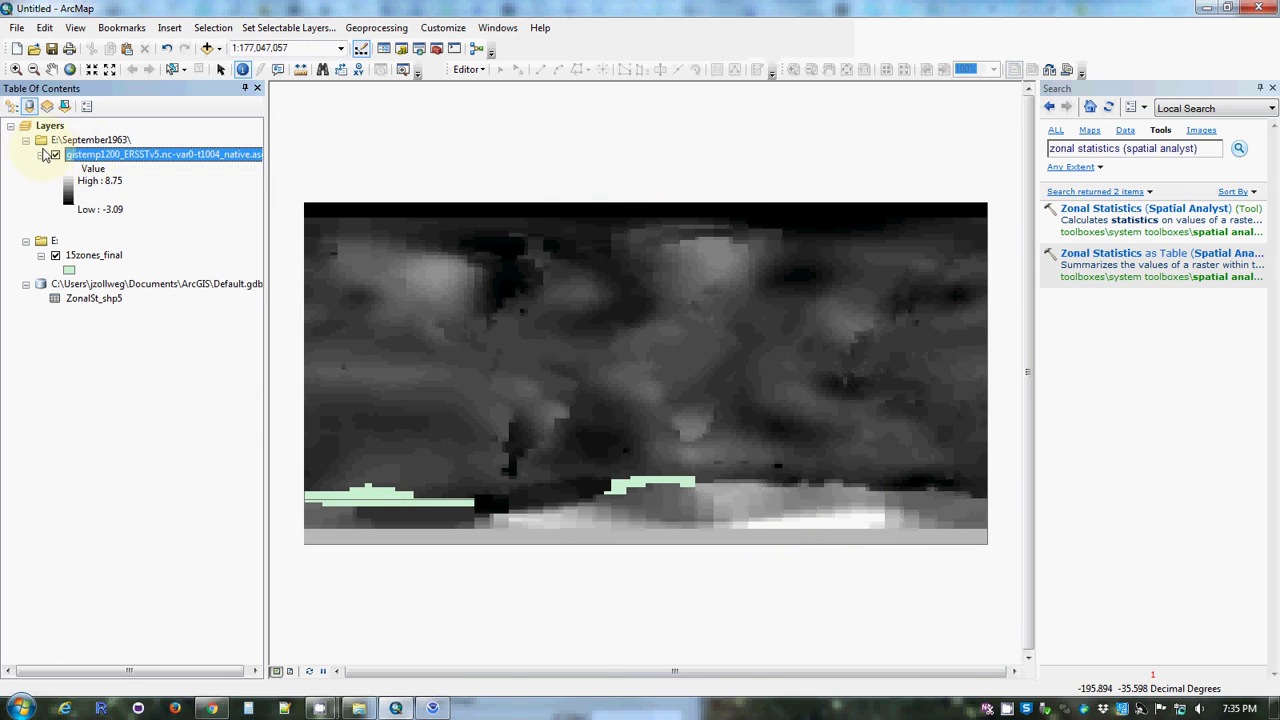
- Select the September1963 folder entry, dismiss the add-table window, and recentre the recorder
click(80, 143)
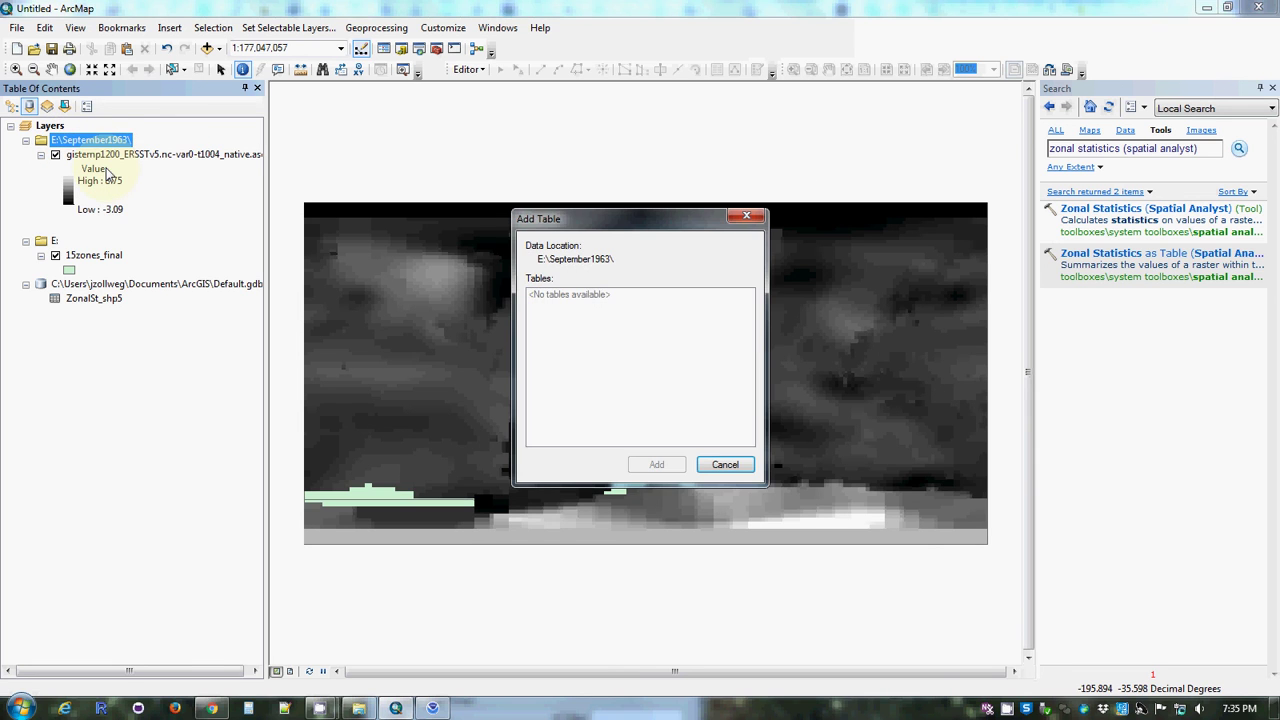
click(725, 464)
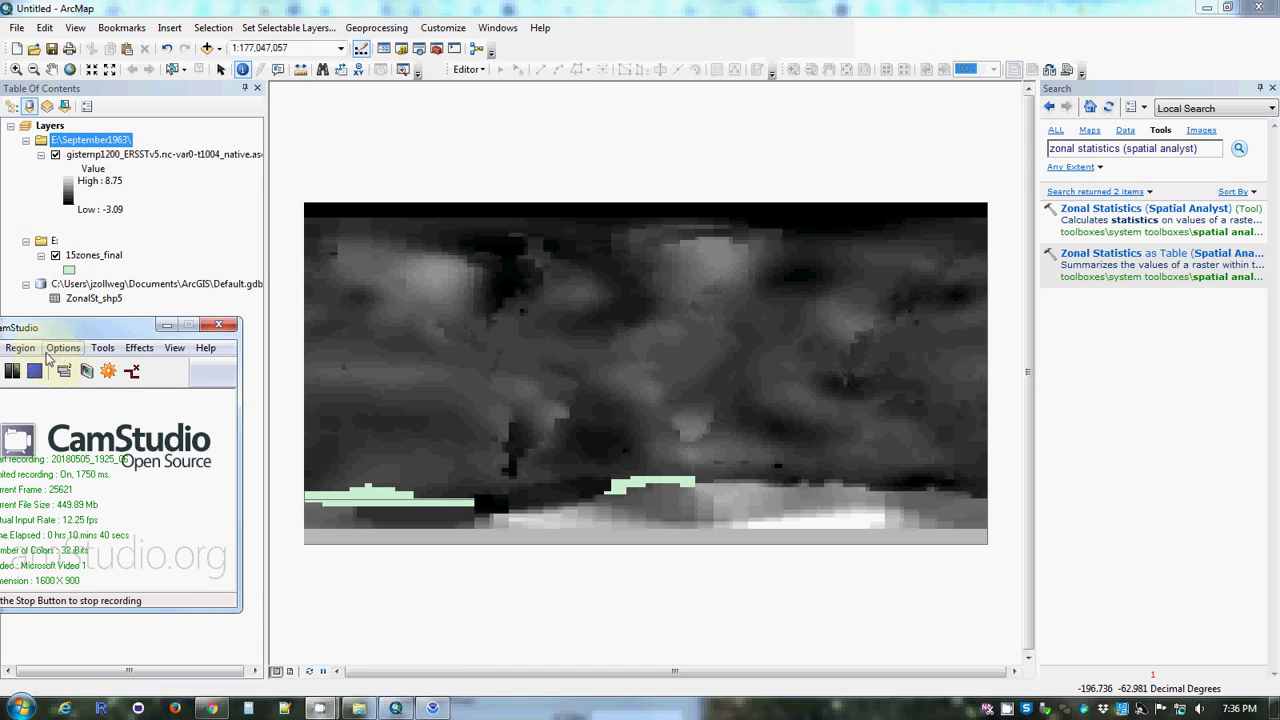
drag(101, 330, 505, 358)
click(390, 378)
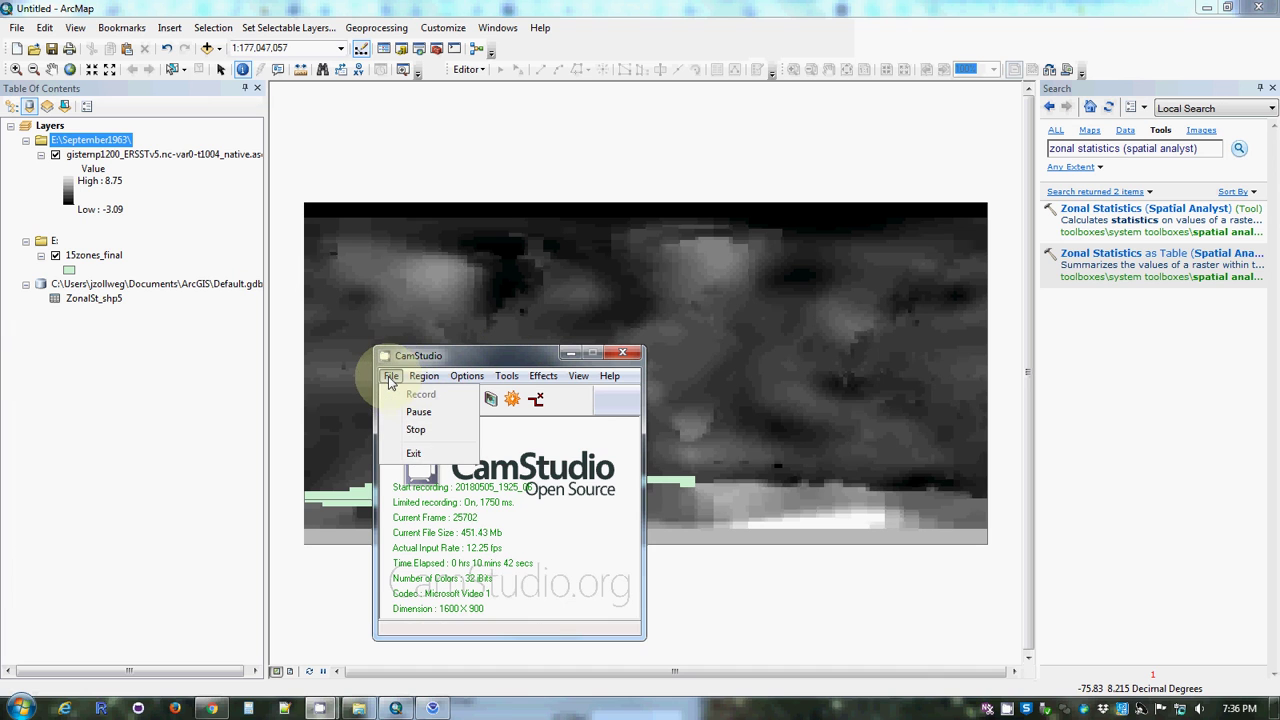
- Pause the recorder and open the ZonalSt_shp5 attribute table listing COUNT, MIN, MAX and MEAN per zone
click(418, 411)
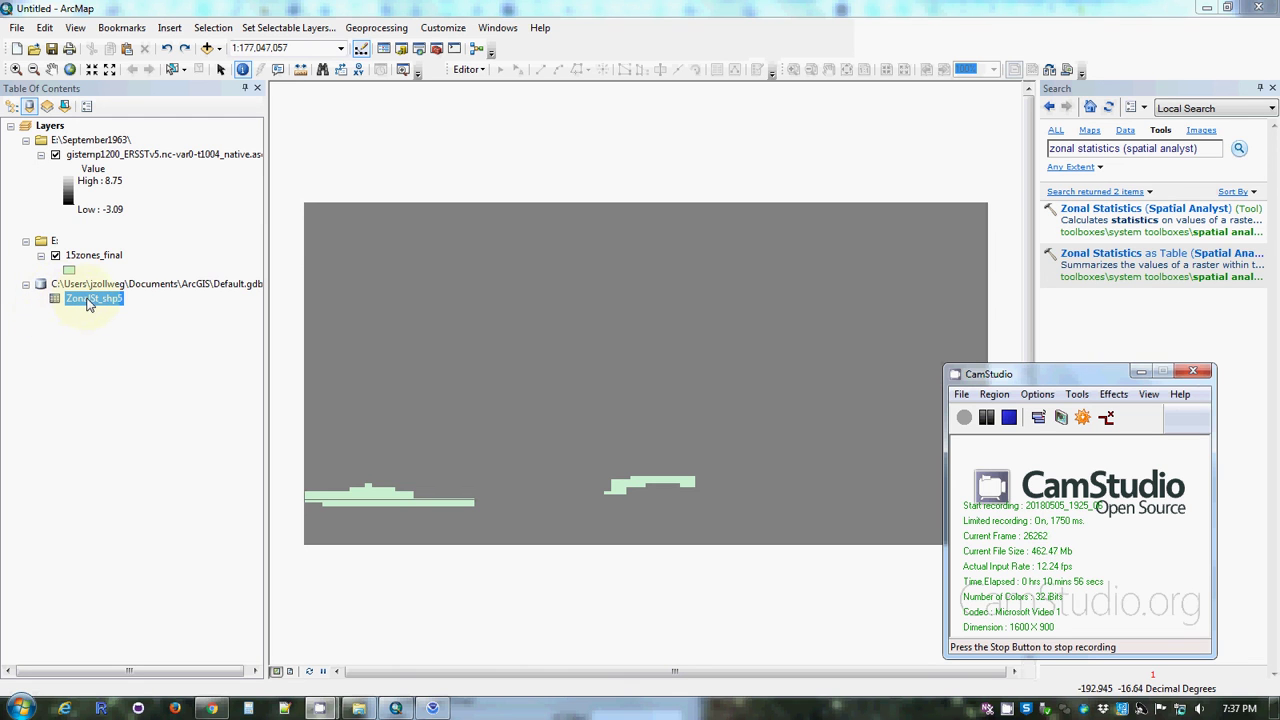
right_click(88, 303)
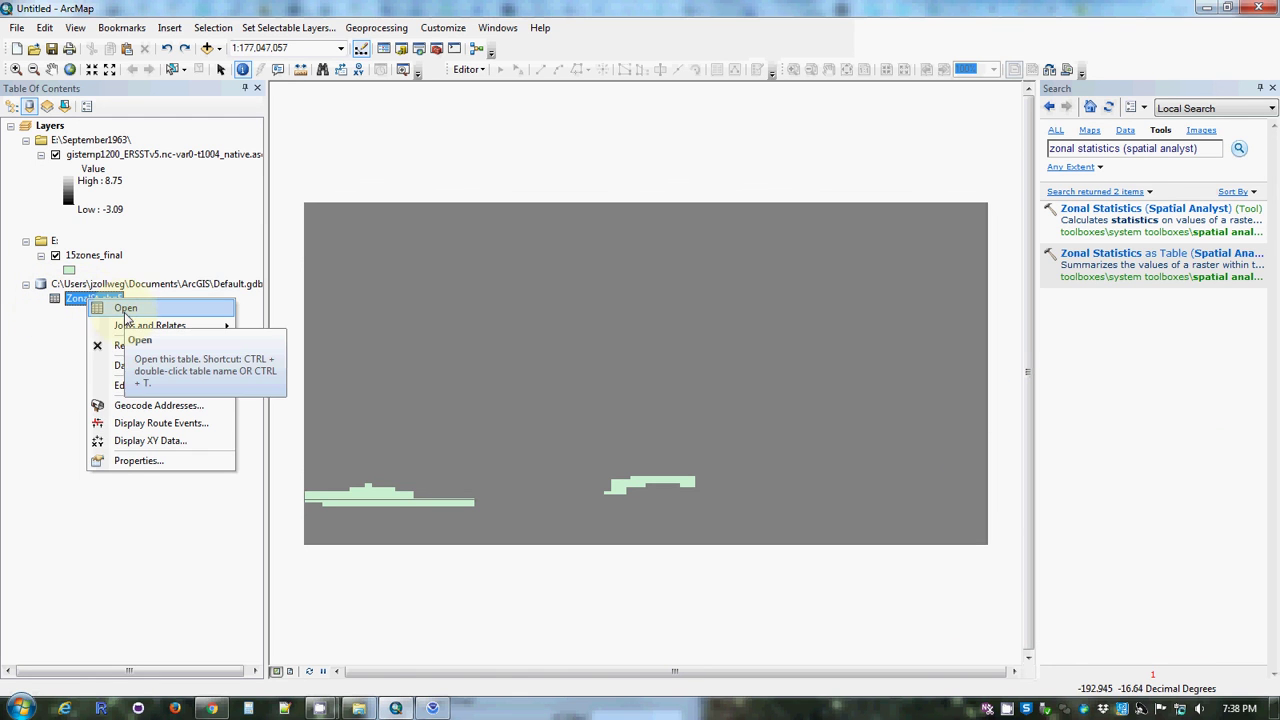
click(125, 310)
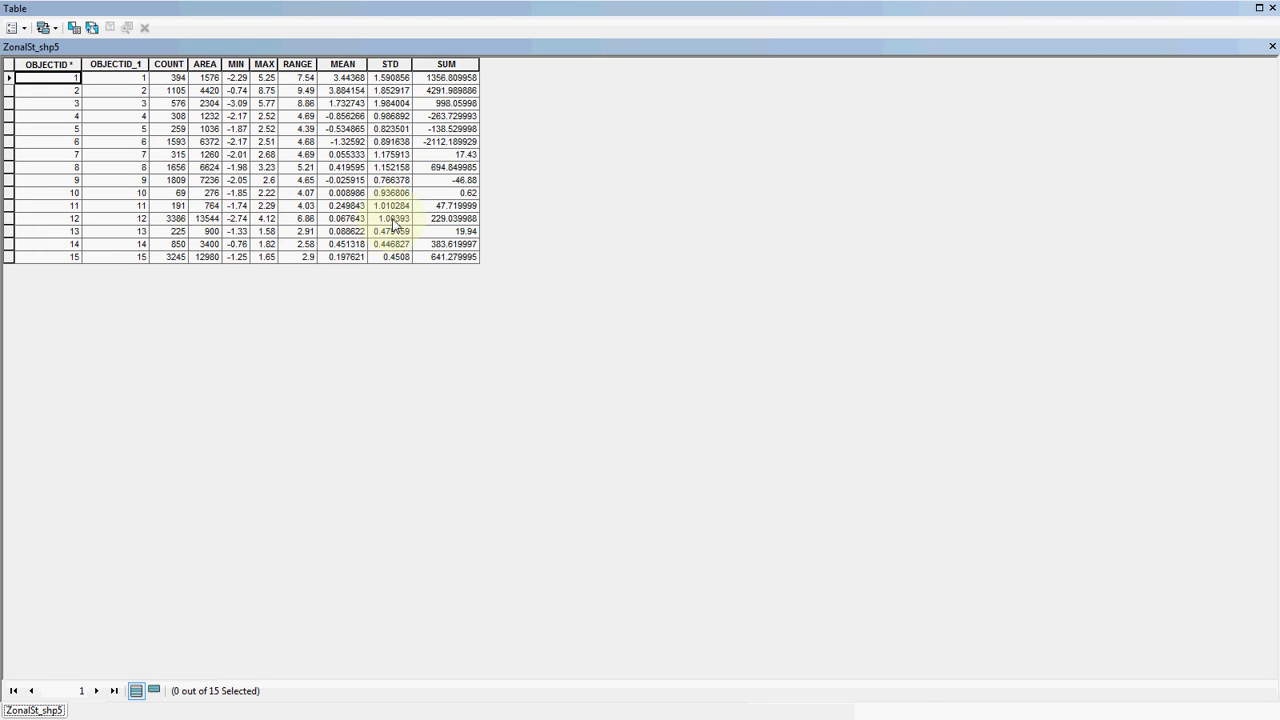
click(340, 219)
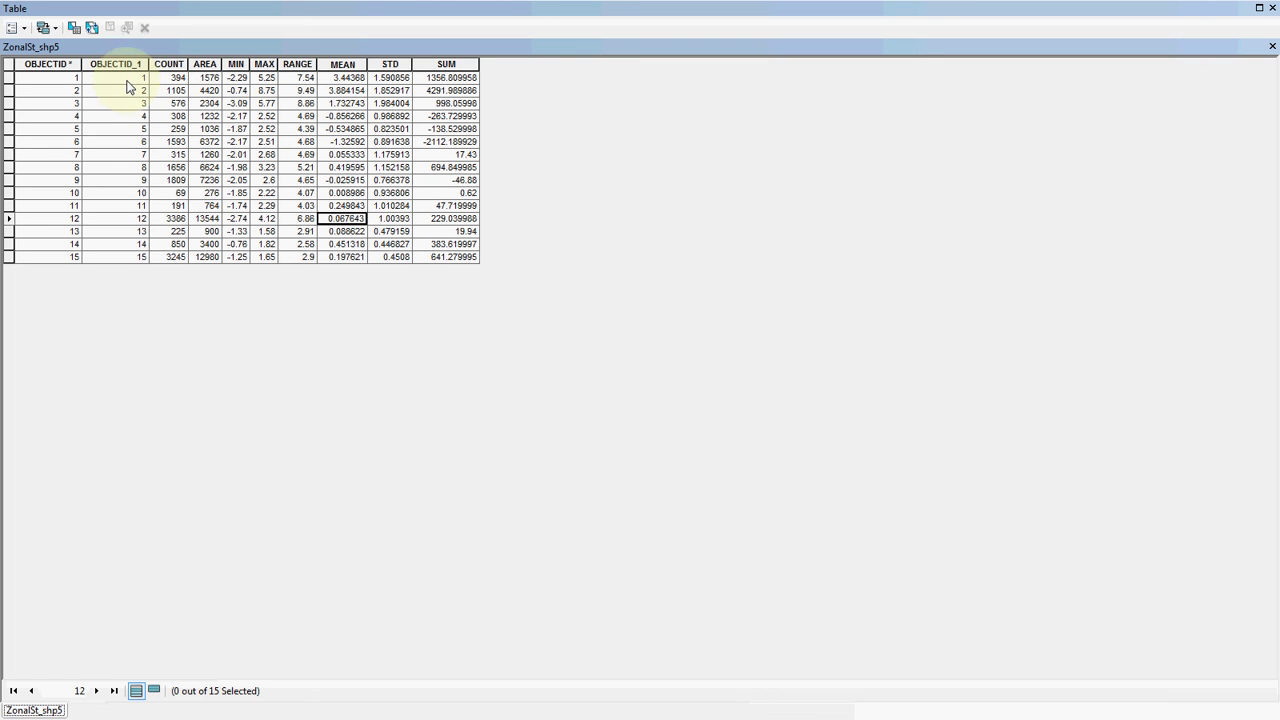
click(24, 29)
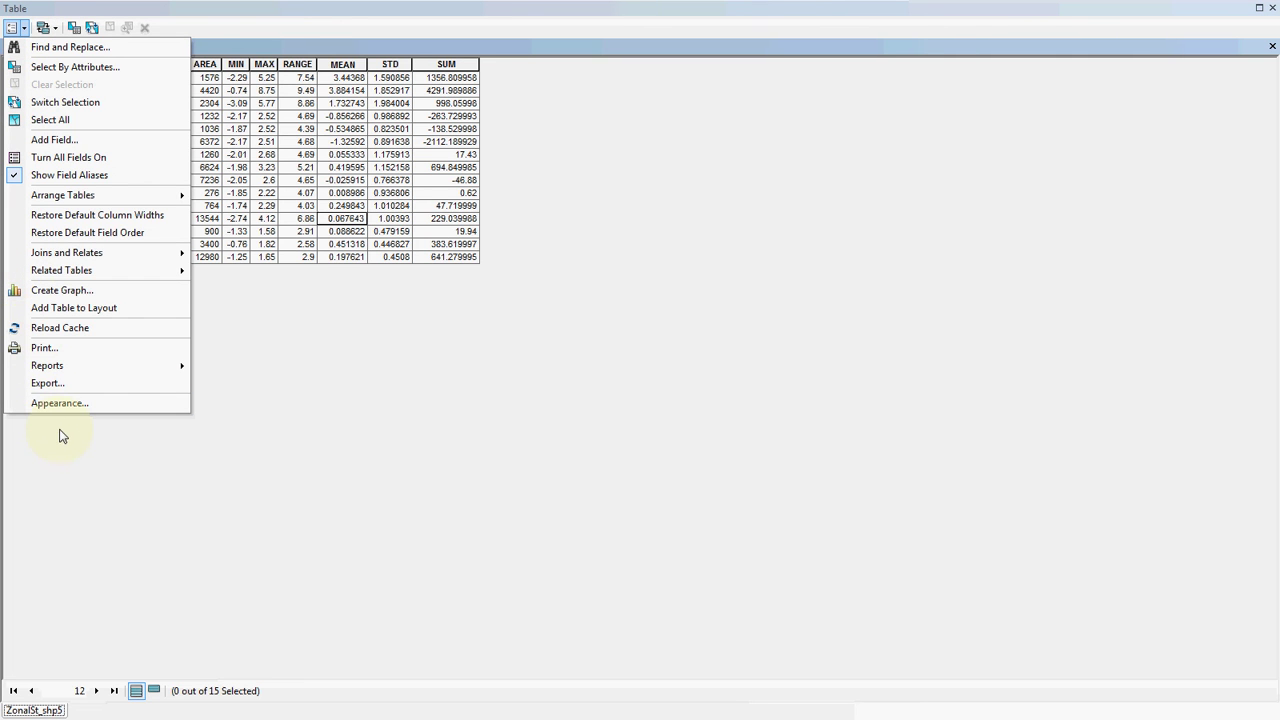
click(52, 385)
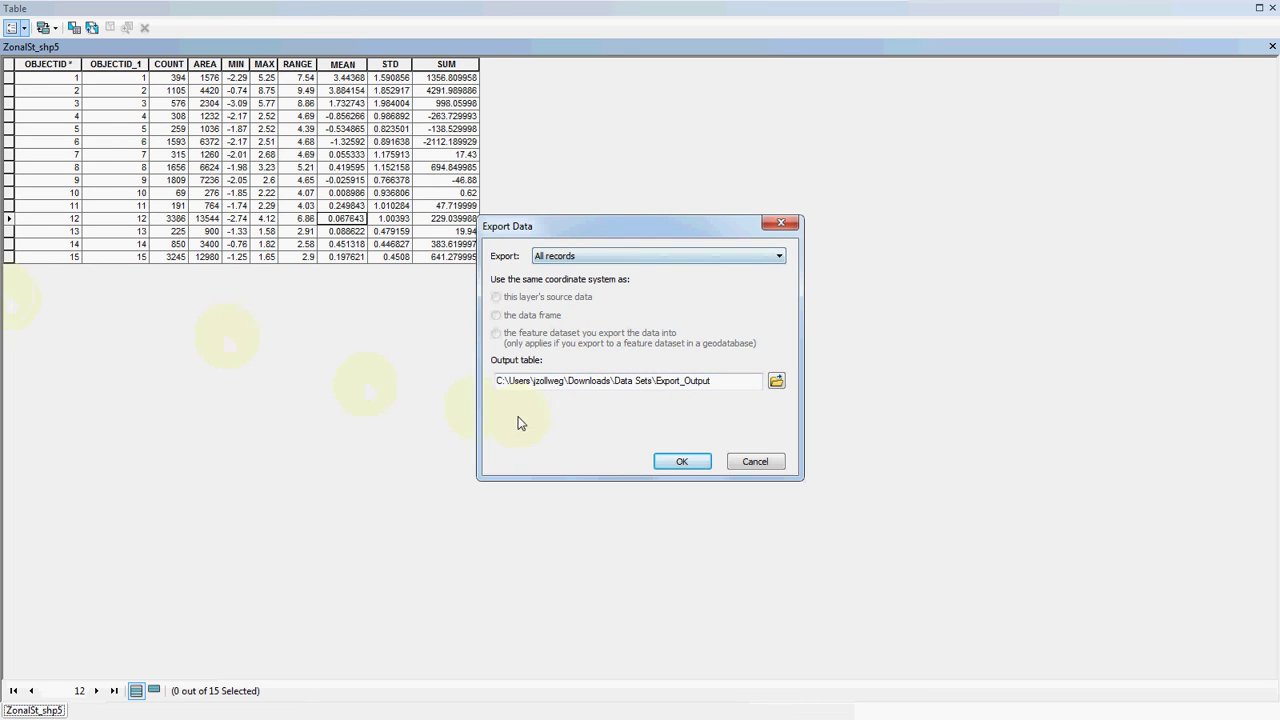
click(753, 464)
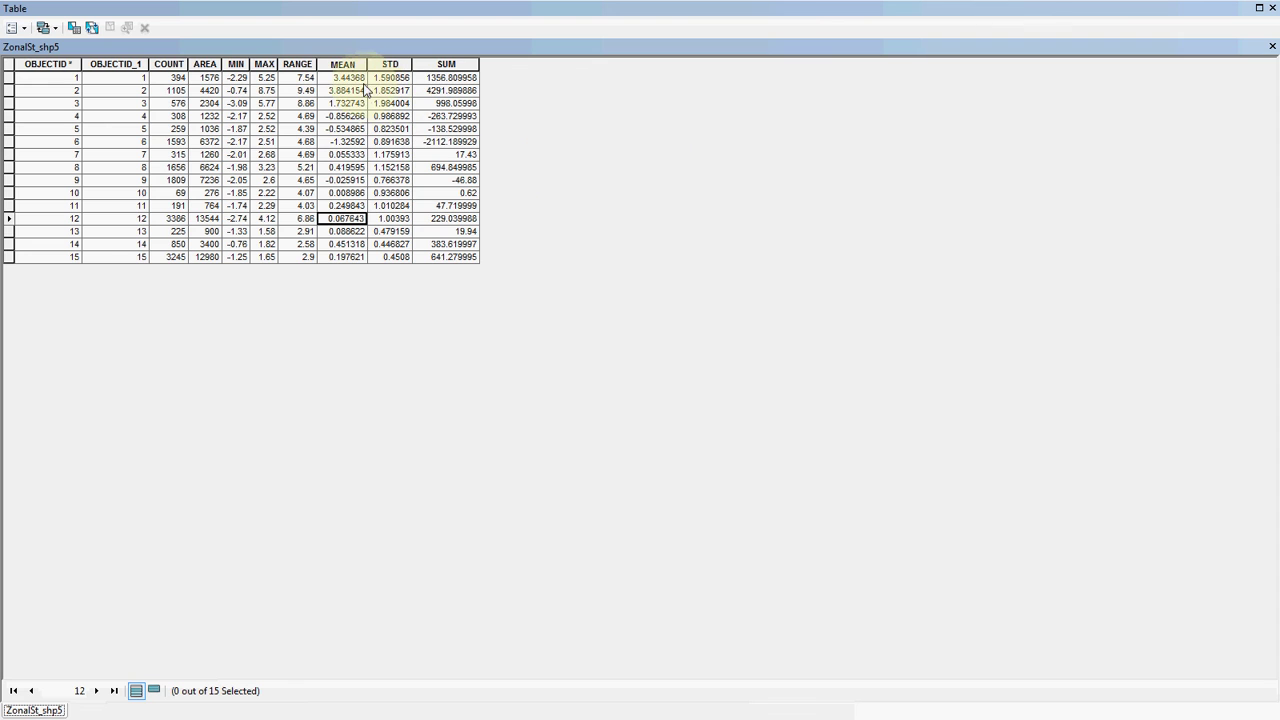
- Review the first zone's MEAN value, then close the ZonalSt_shp5 table to return to the map
click(333, 80)
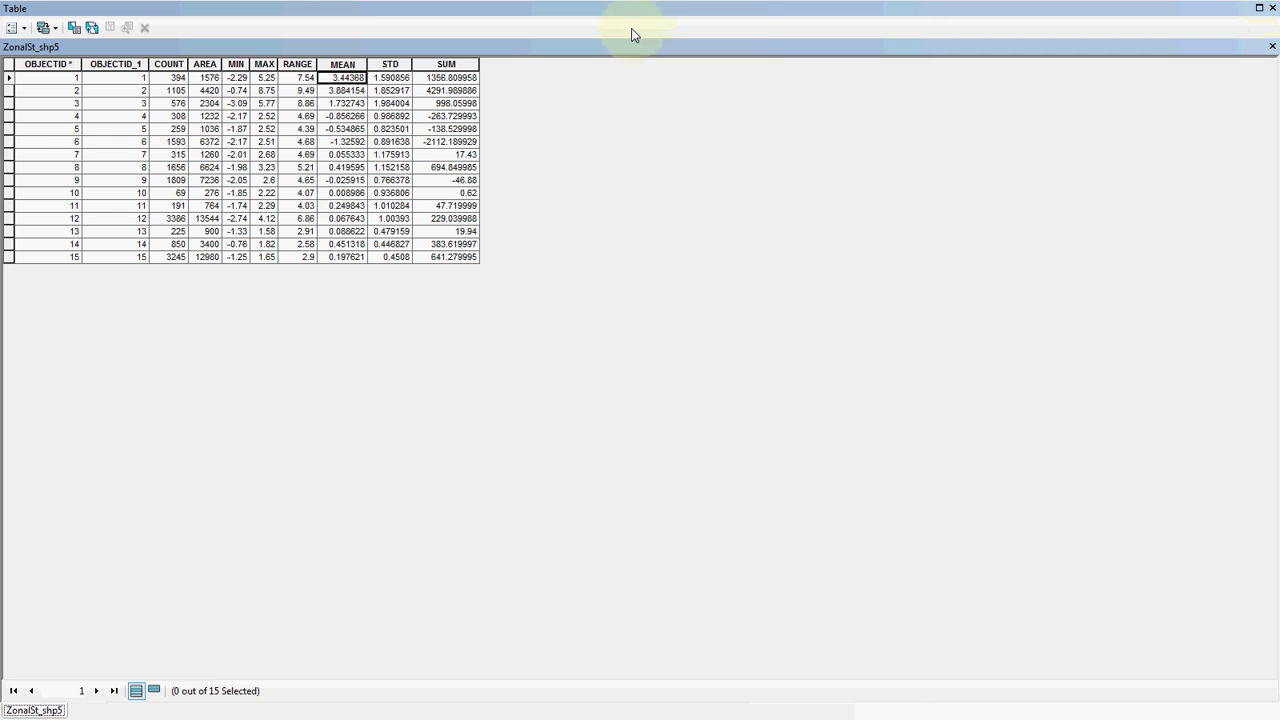
click(1273, 8)
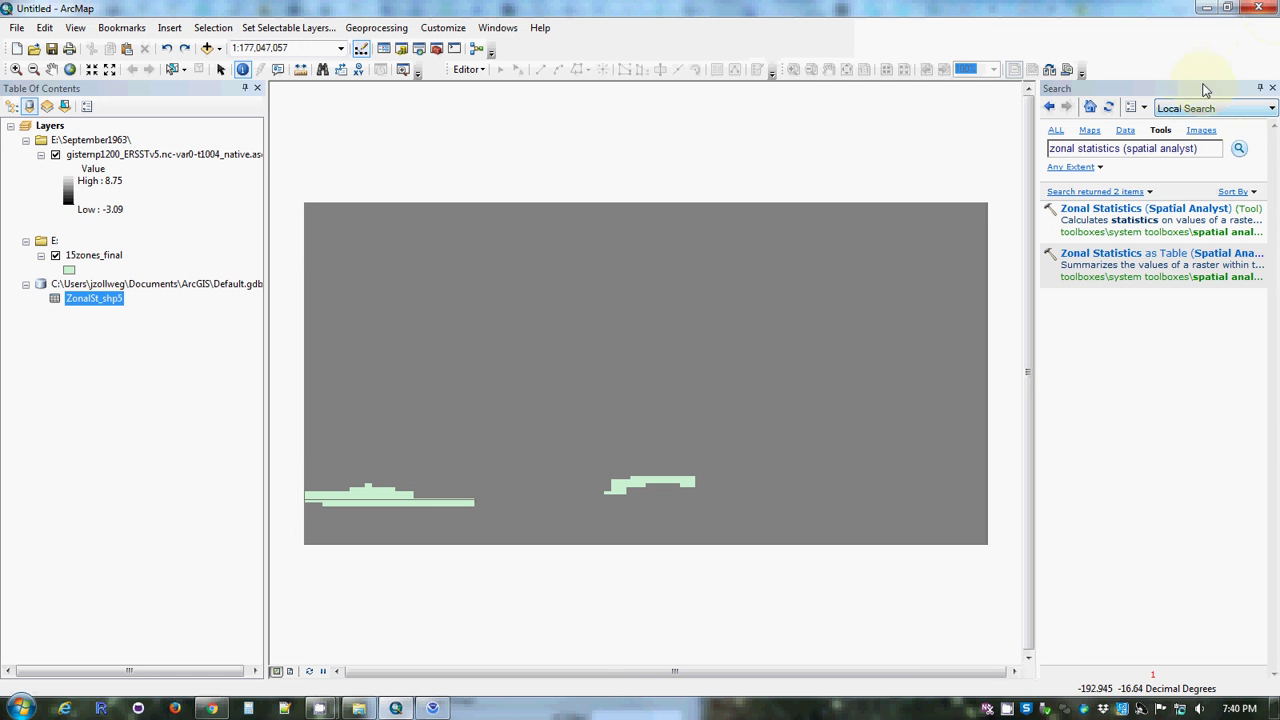
click(321, 710)
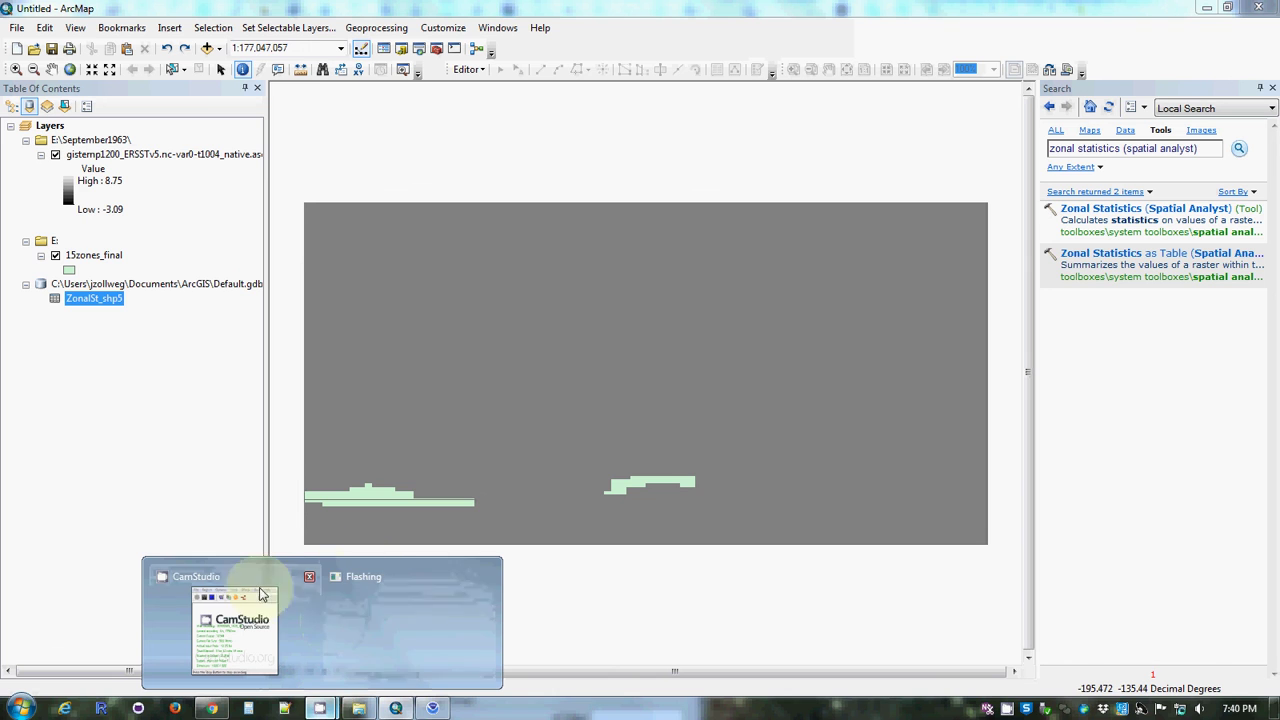